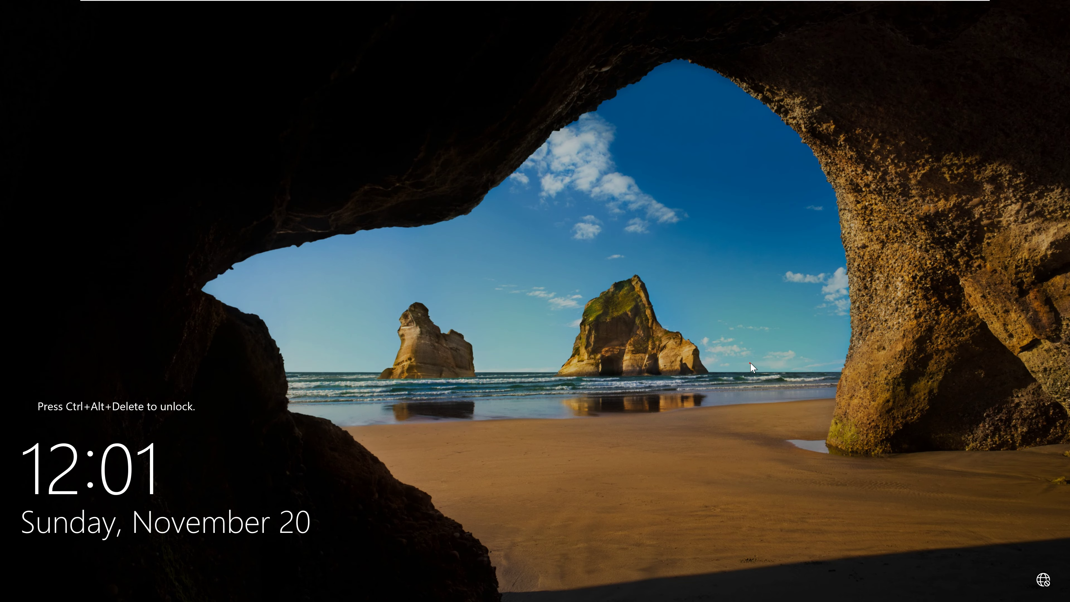
- Sign in to the server with the Administrator account password and dismiss the Windows Admin Center message
click(750, 363)
text(••)
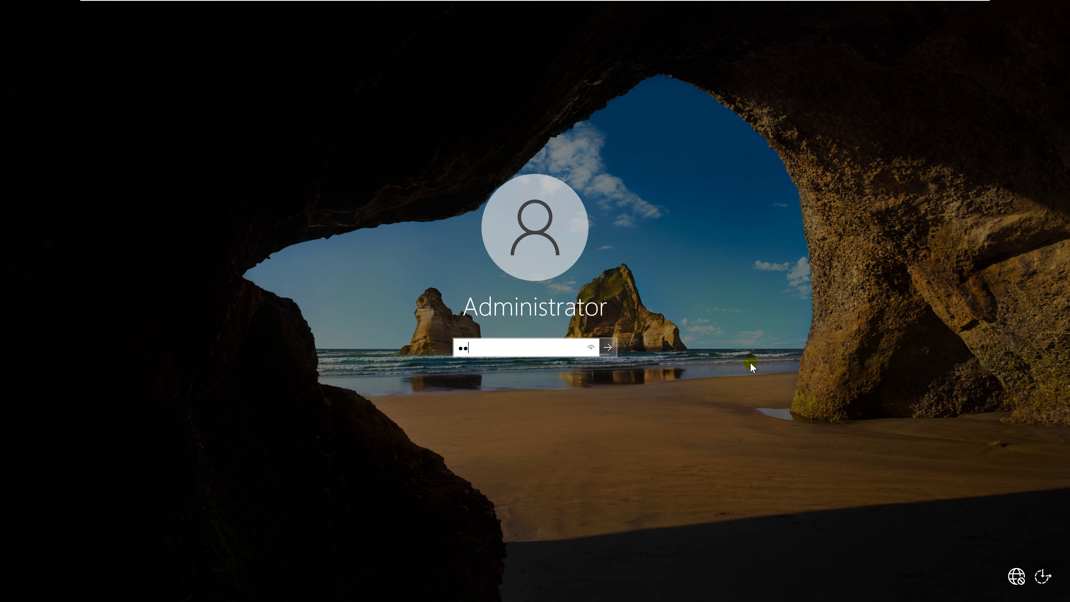
text(••••)
key(Return)
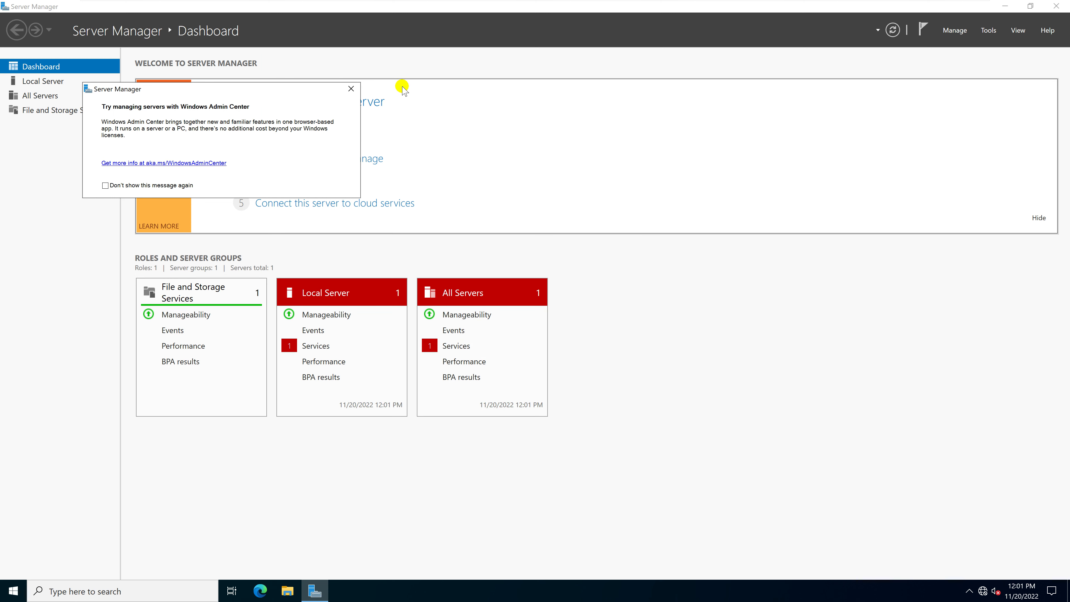
click(351, 89)
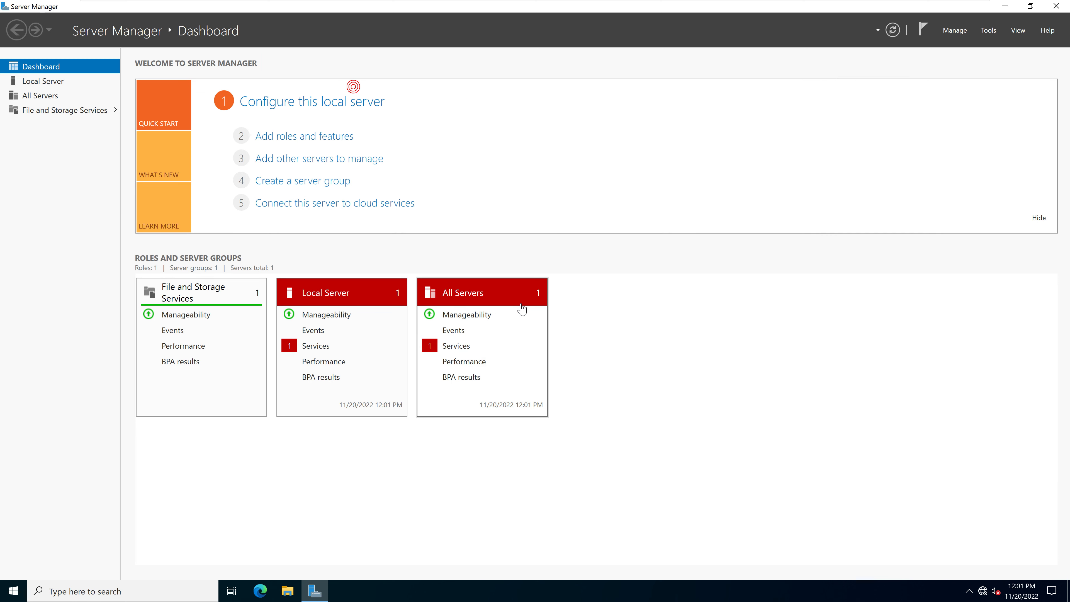
- Create a new text document named Shutdown in the root of Local Disk (C:)
click(288, 590)
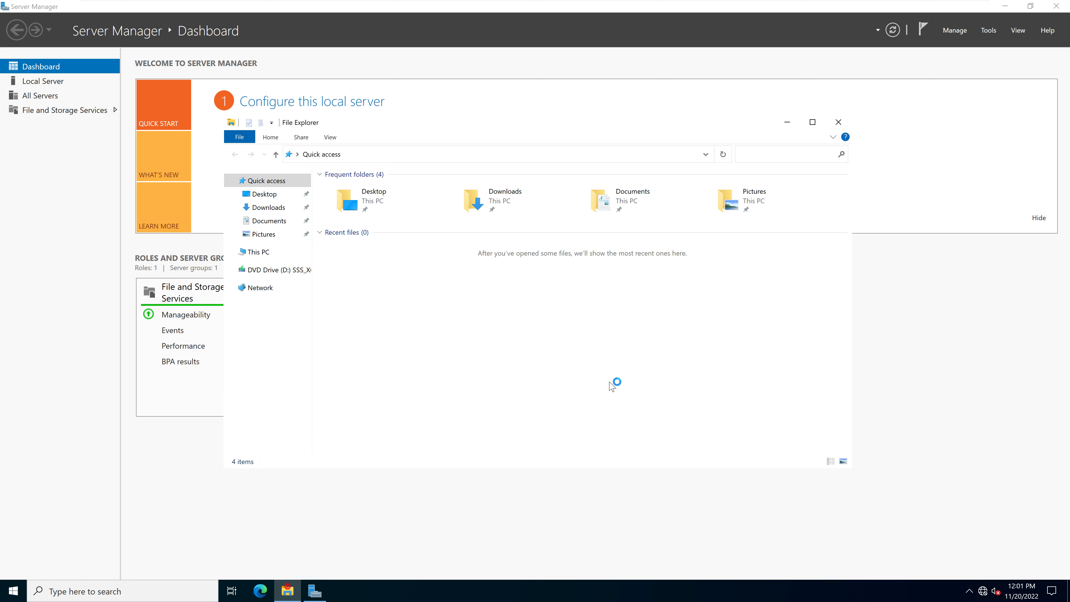
click(265, 253)
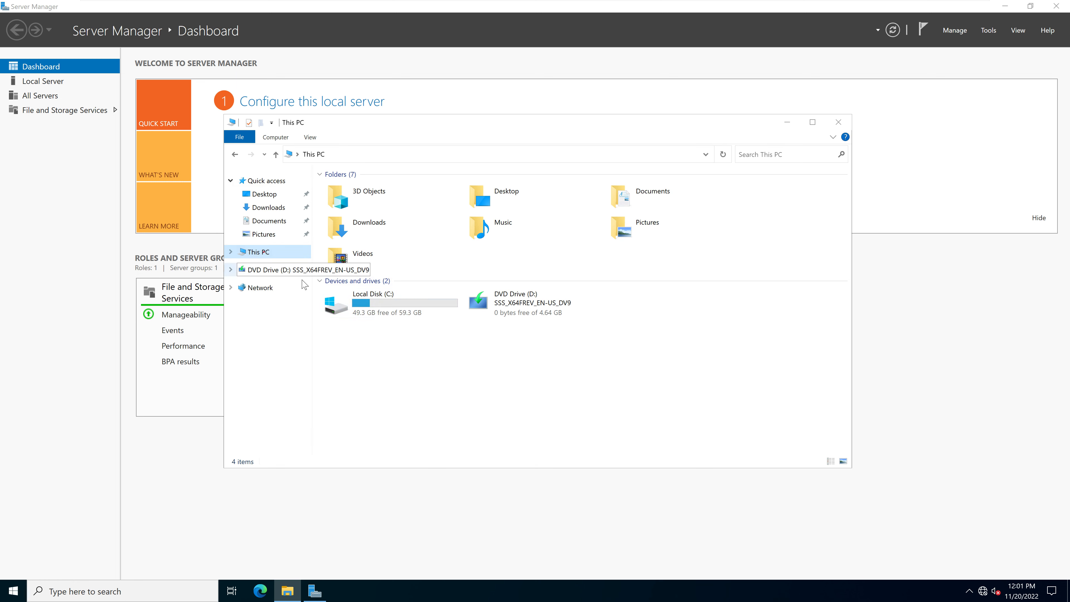
double_click(396, 310)
right_click(388, 315)
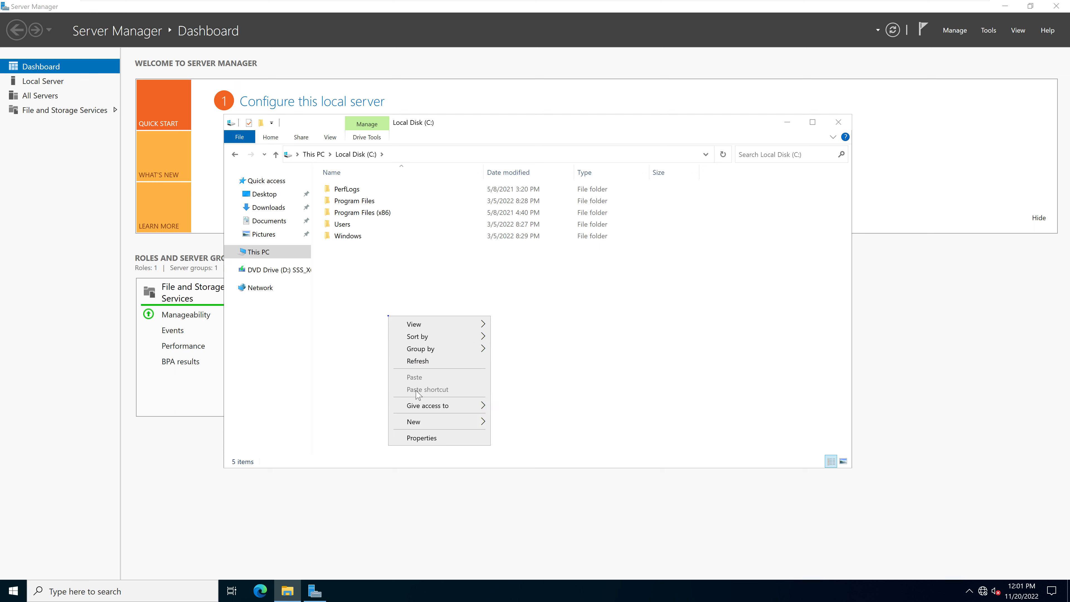
mouse_move(421, 422)
click(530, 476)
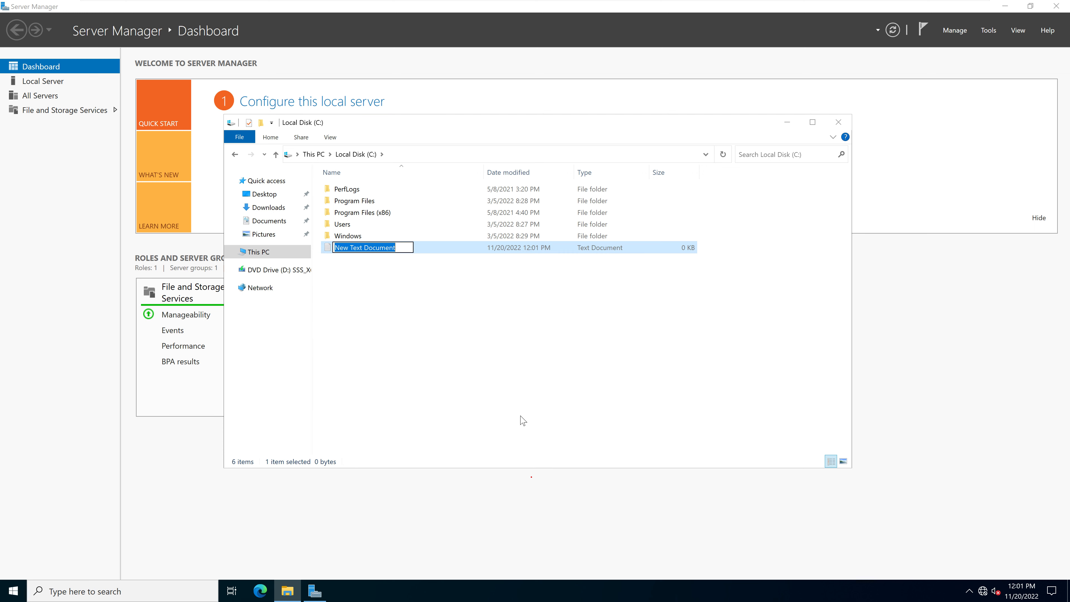
text(Shutdo)
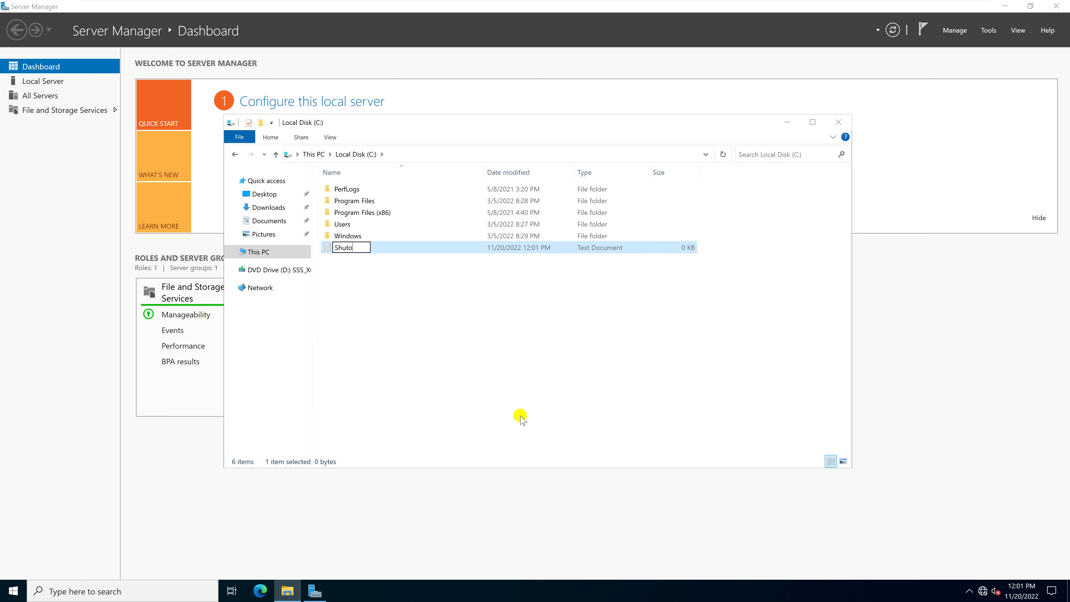
text(wn)
key(Return)
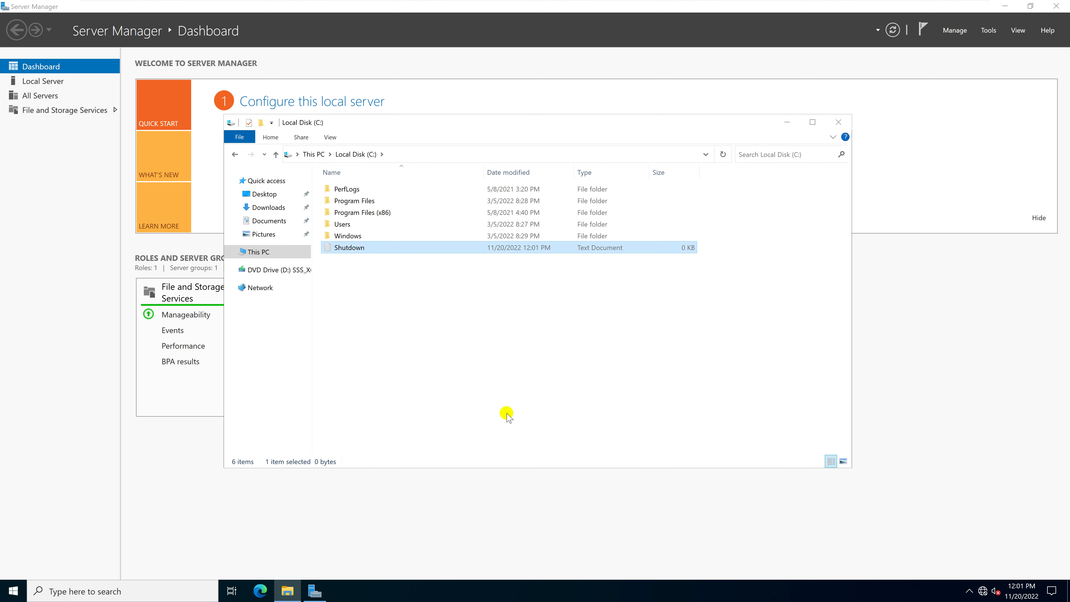
- Write the command "Shutdown -s -t 60" in the Shutdown text file, then save and close it
double_click(404, 251)
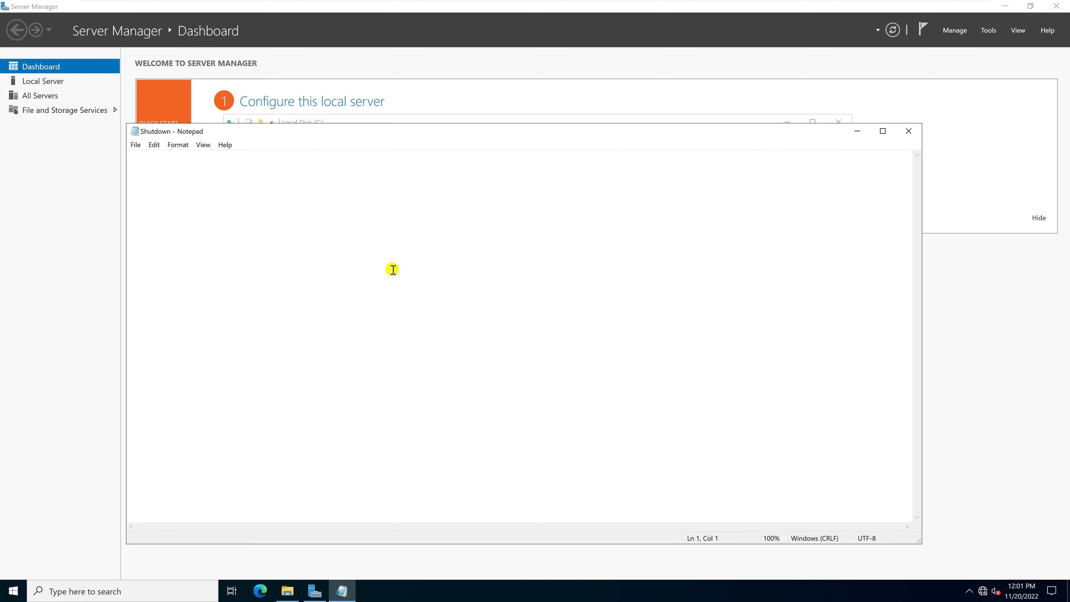
text(Shutdown)
click(135, 144)
click(156, 194)
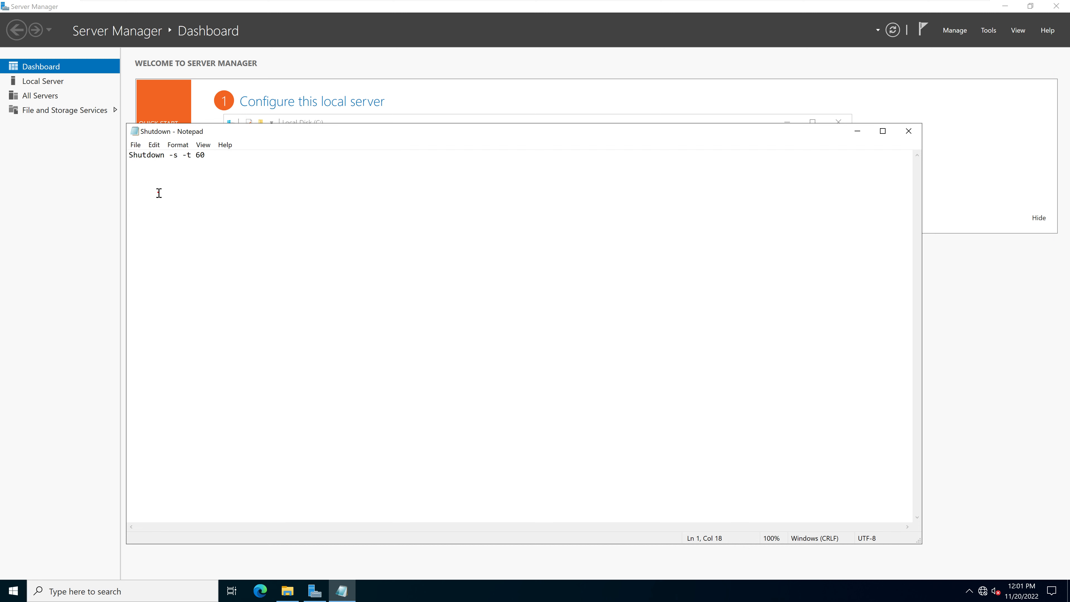
click(903, 132)
- Turn on the display of file name extensions in File Explorer
click(472, 300)
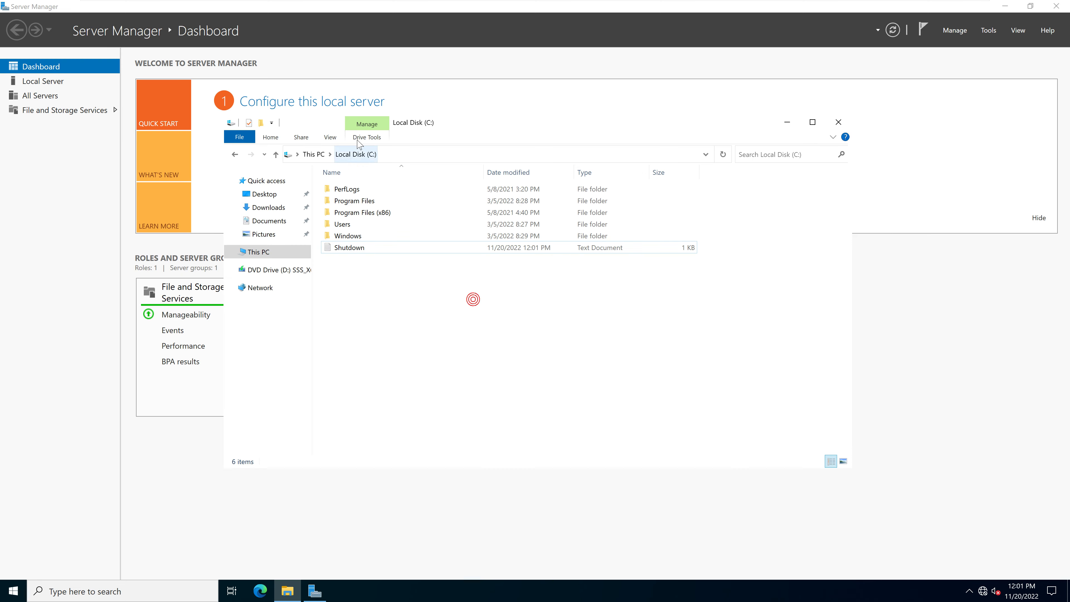
click(331, 139)
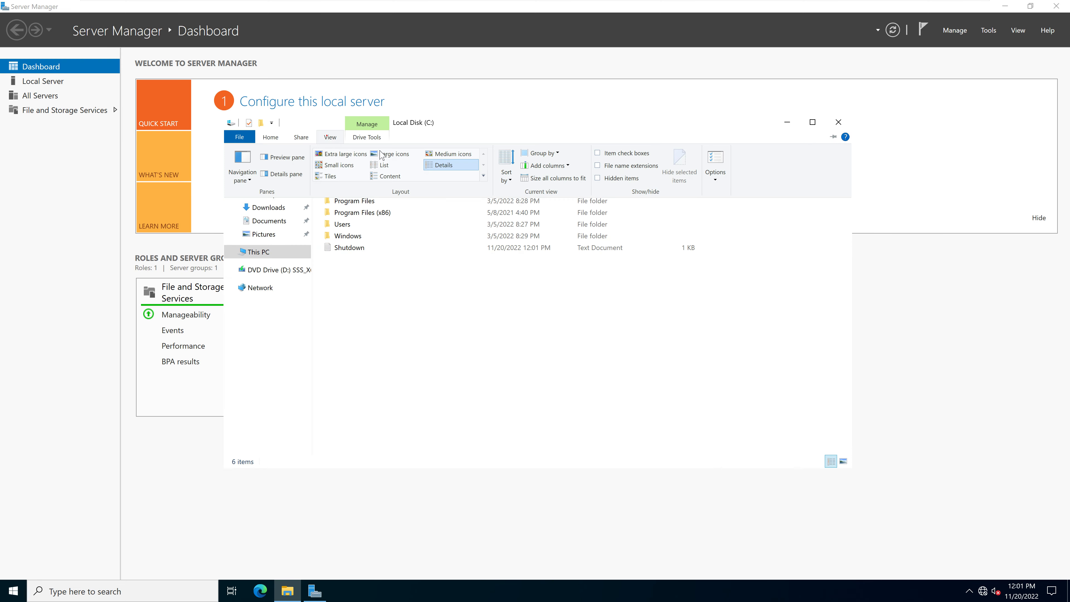
click(598, 167)
- Rename Shutdown.txt to Shutdown.bat and accept the extension change
click(386, 252)
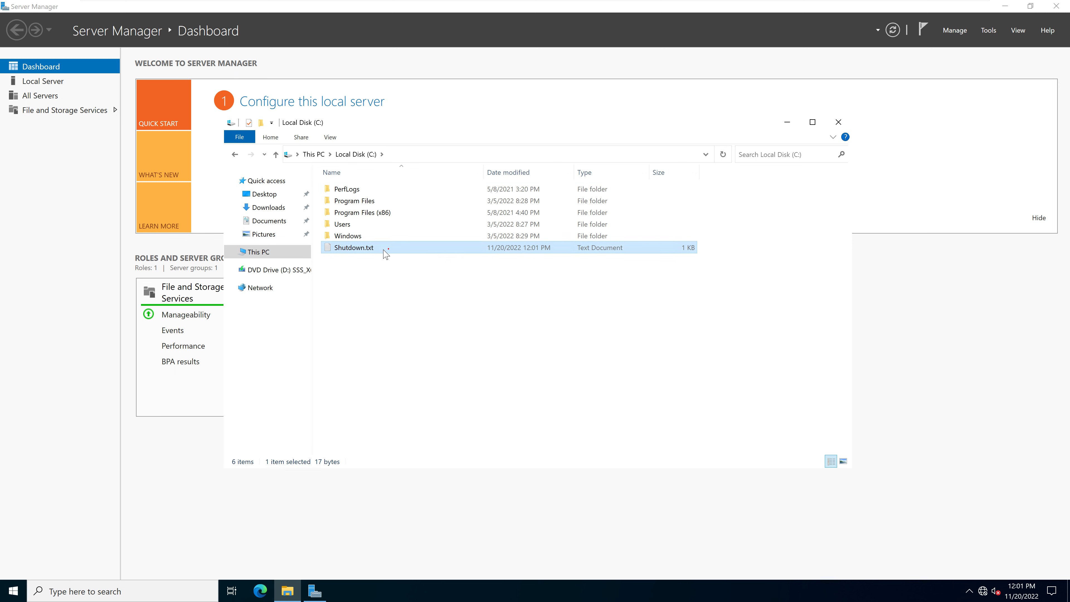
click(386, 252)
key(End)
key(BackSpace)
key(BackSpace)
key(BackSpace)
text(ba)
key(Return)
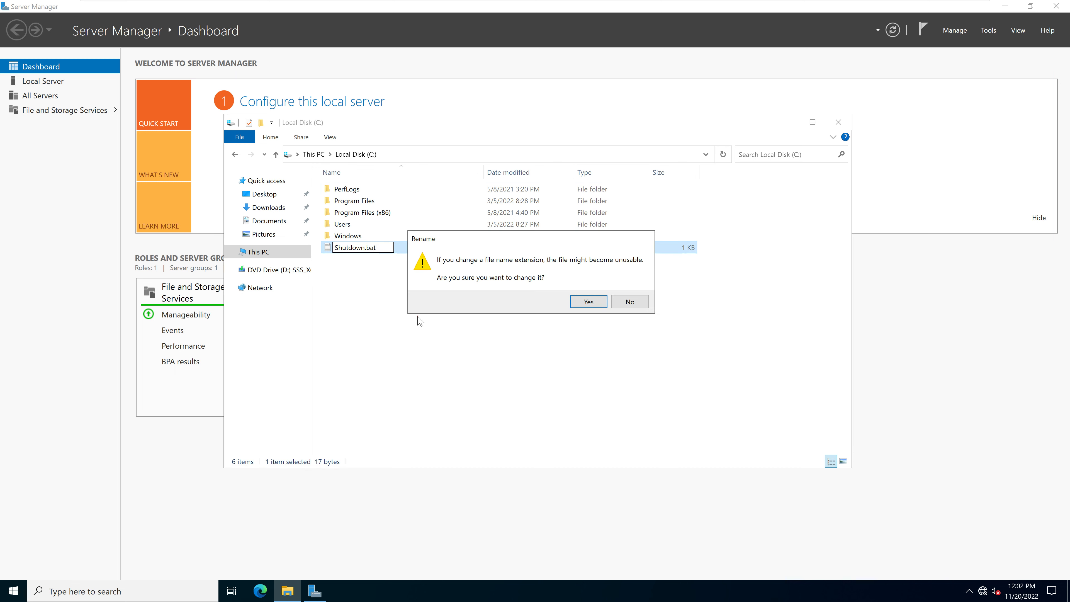
click(586, 302)
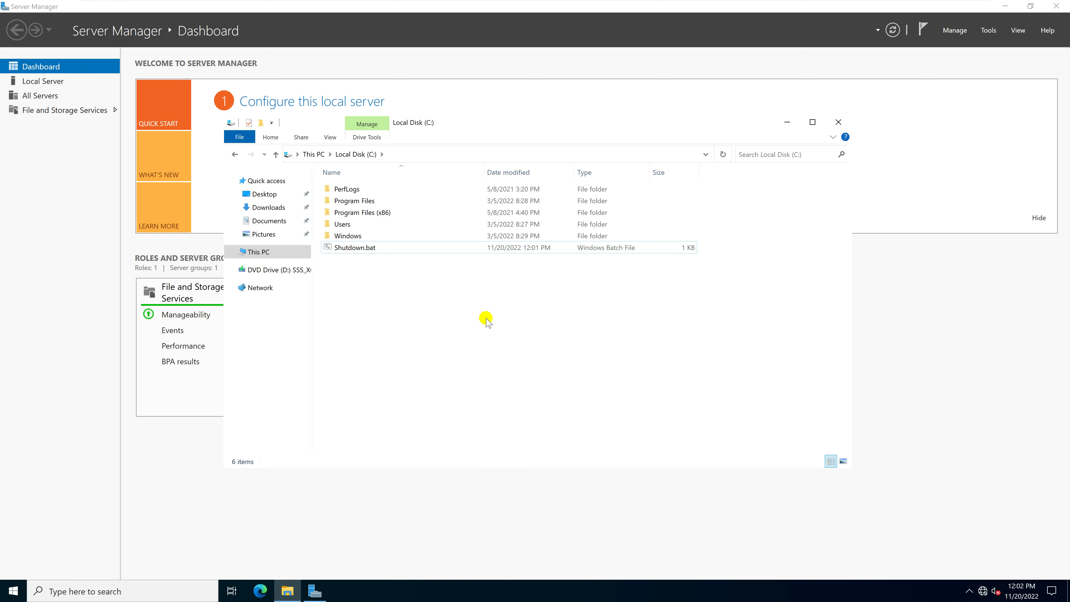
- Open Task Scheduler, maximize its window and show the Task Scheduler Library
key(super)
text(task)
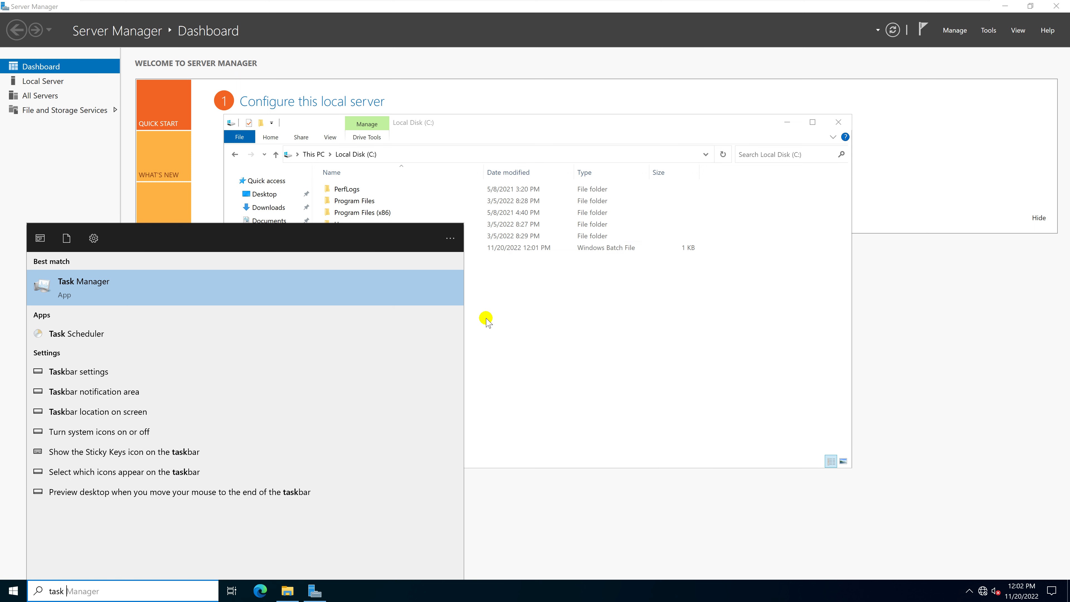
text( s)
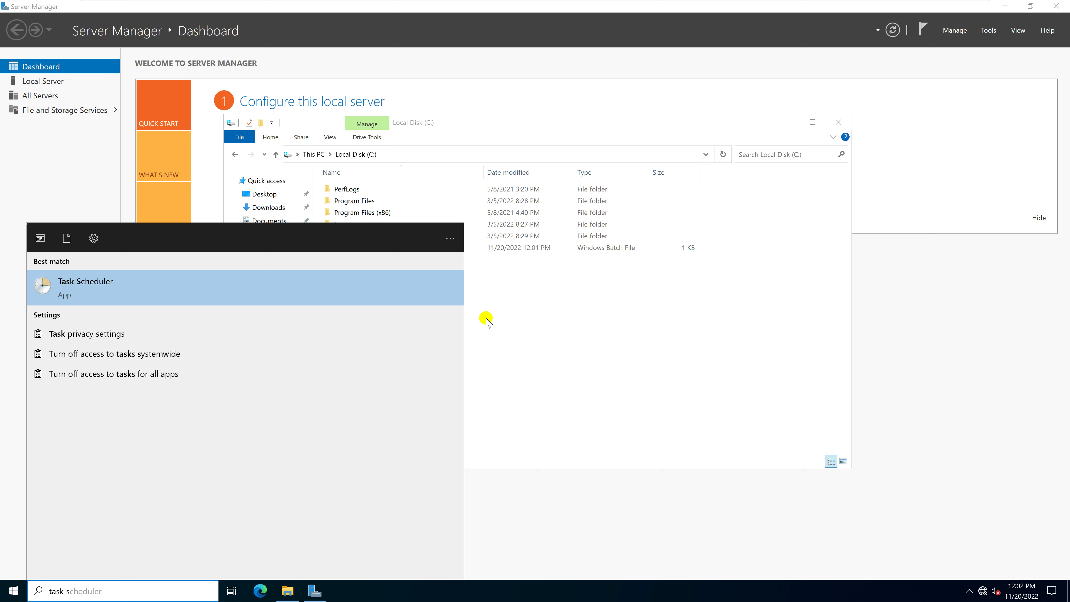
click(257, 289)
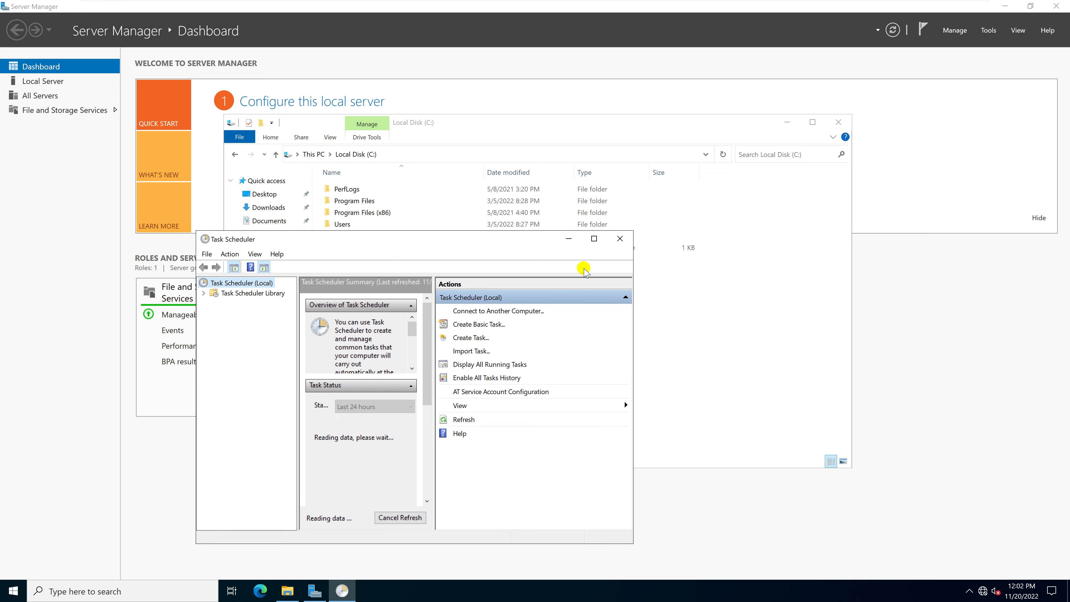
click(595, 239)
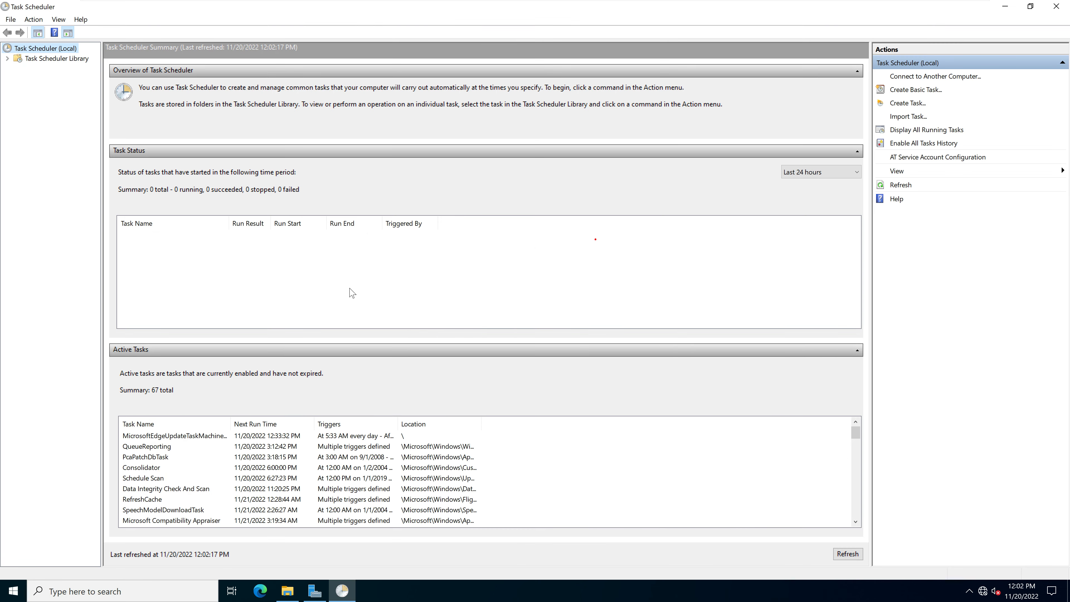
click(47, 59)
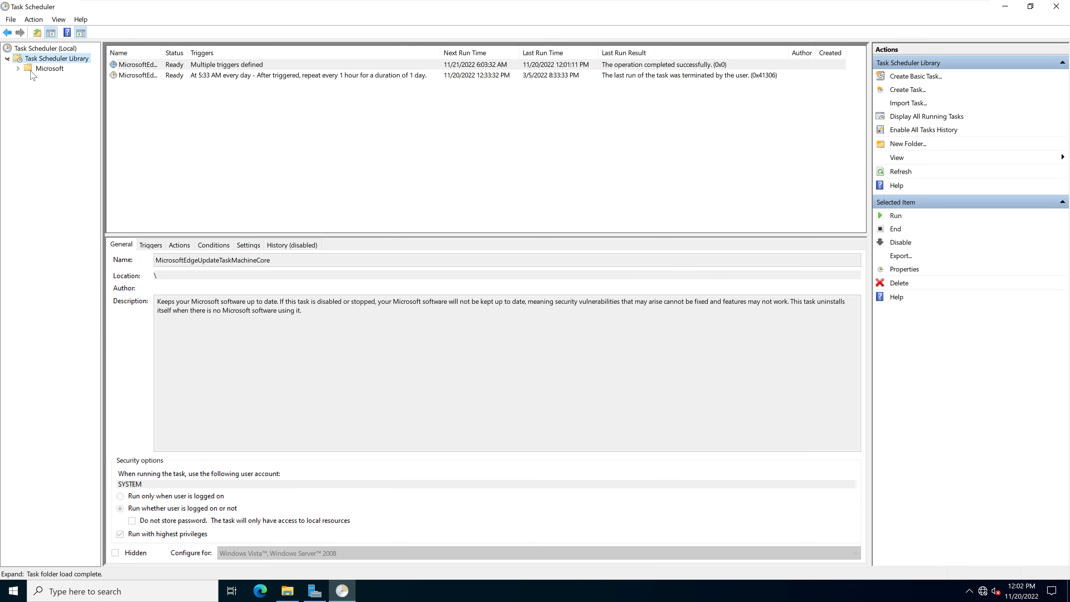
- Start a new basic task in the Task Scheduler Library and name it Shutdown Server
right_click(69, 58)
click(128, 70)
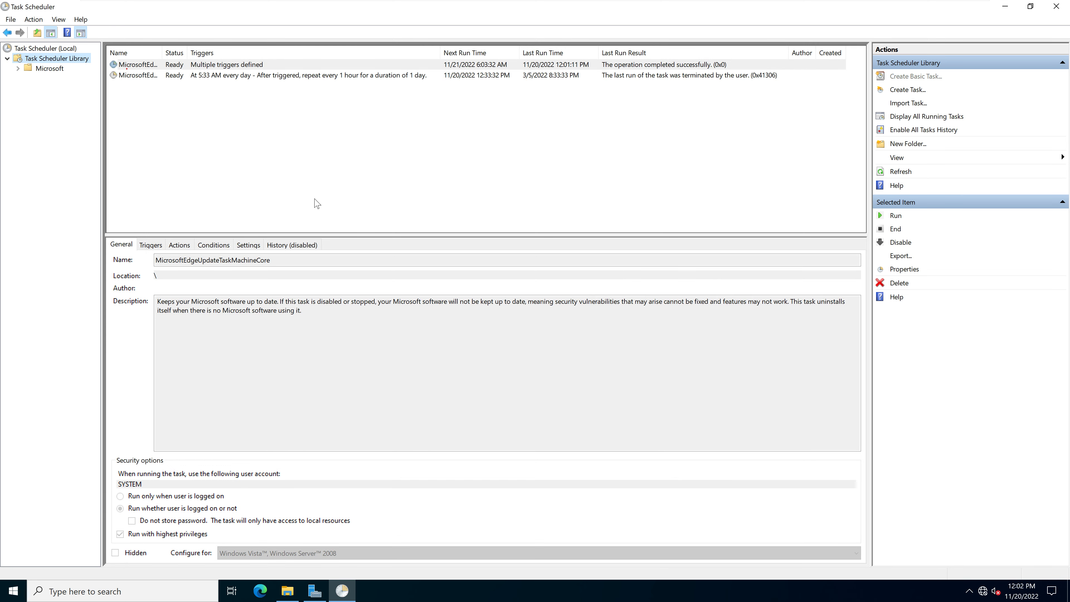
text(Shutdown Server)
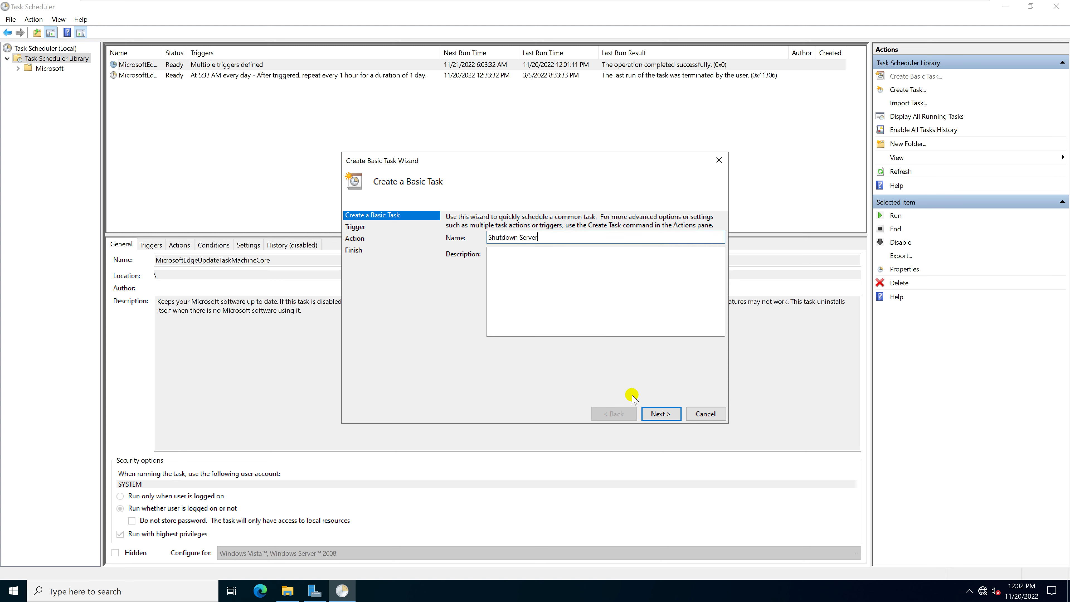
click(660, 414)
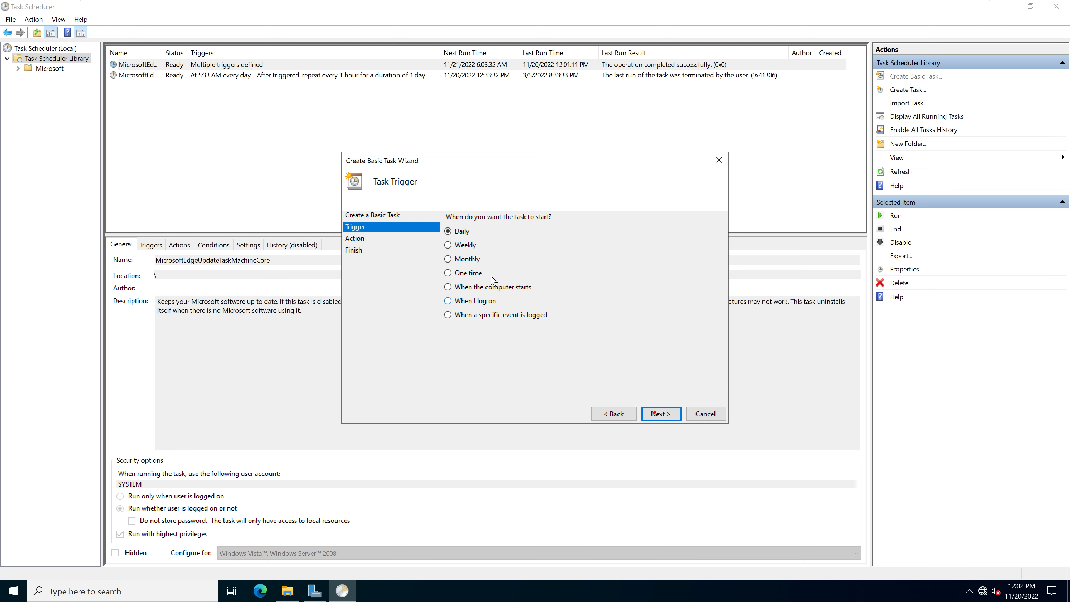
click(449, 246)
click(448, 259)
click(448, 273)
click(448, 287)
click(448, 300)
click(448, 314)
- Set the task to run daily at 12:06 PM, with starting a program as its action
click(448, 231)
click(655, 415)
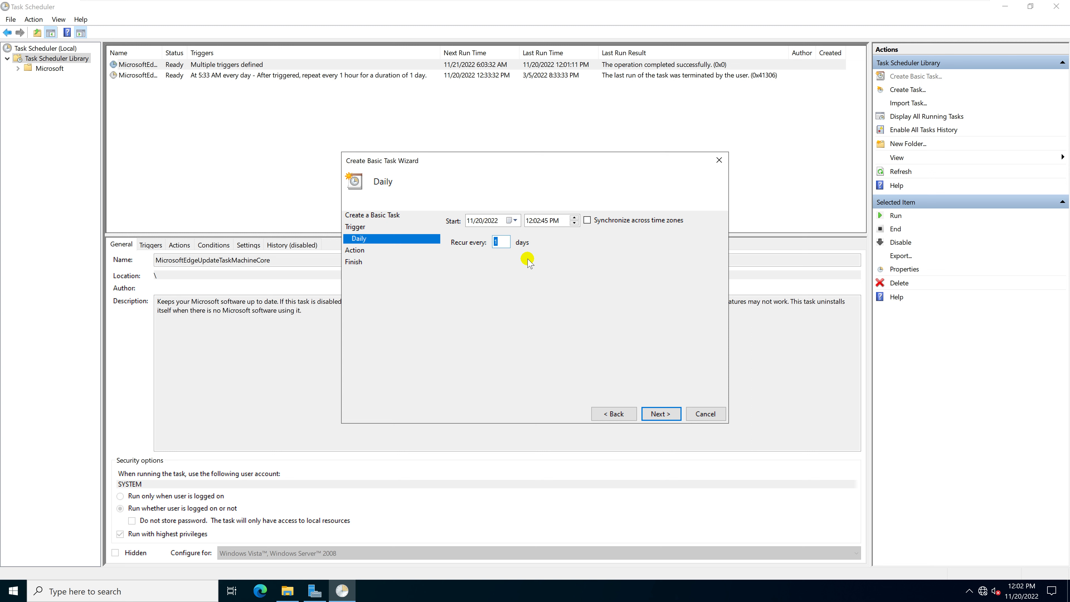
click(535, 221)
key(Right)
click(661, 414)
click(661, 413)
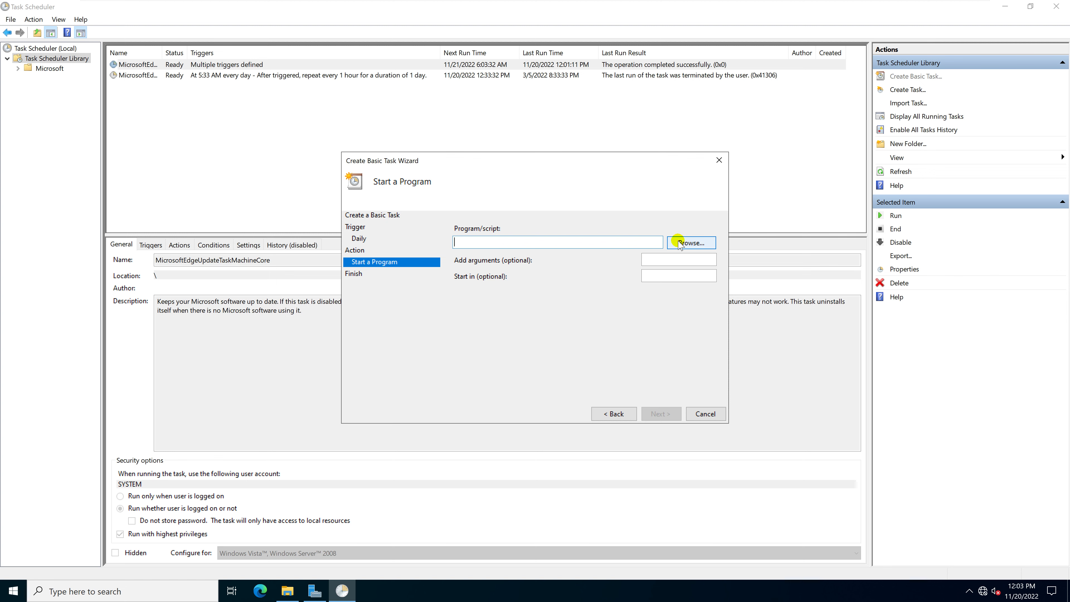
- Choose C:\Shutdown.bat as the program to start and finish creating the task
click(689, 242)
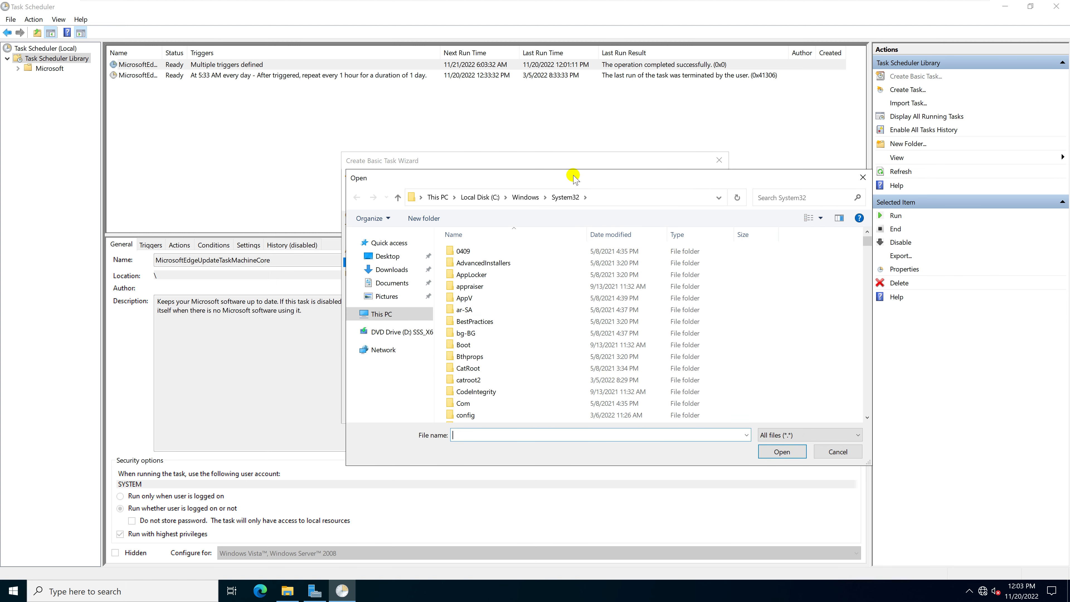
drag(568, 178, 436, 140)
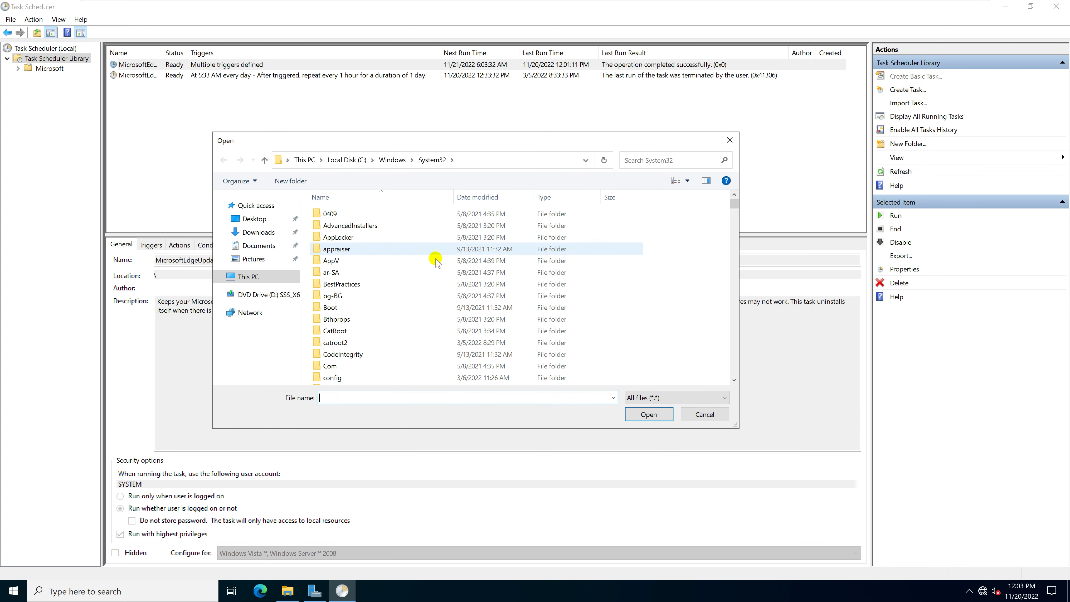
click(248, 277)
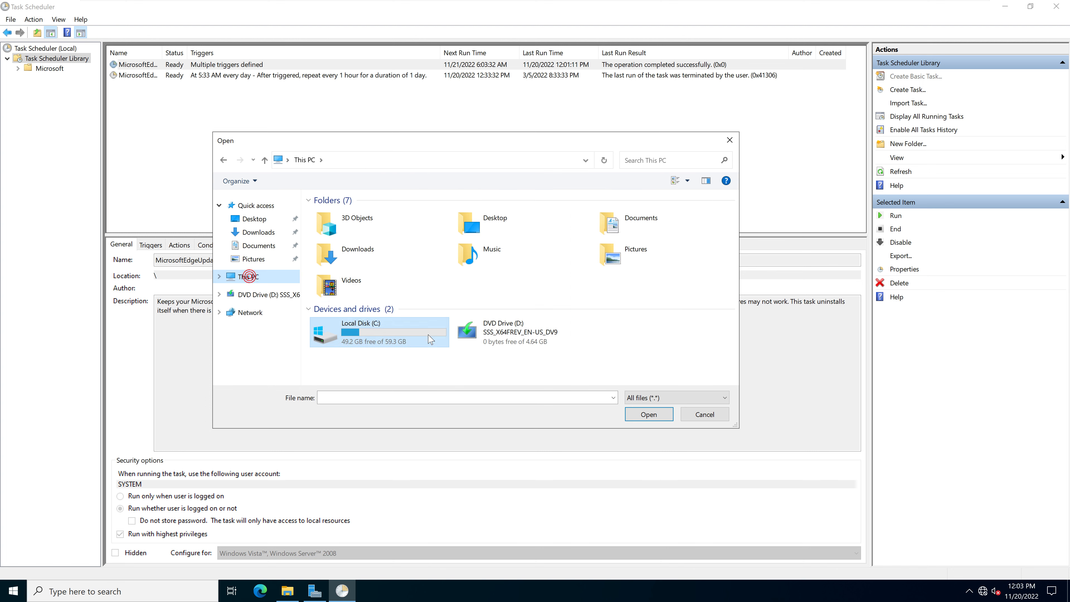
double_click(380, 331)
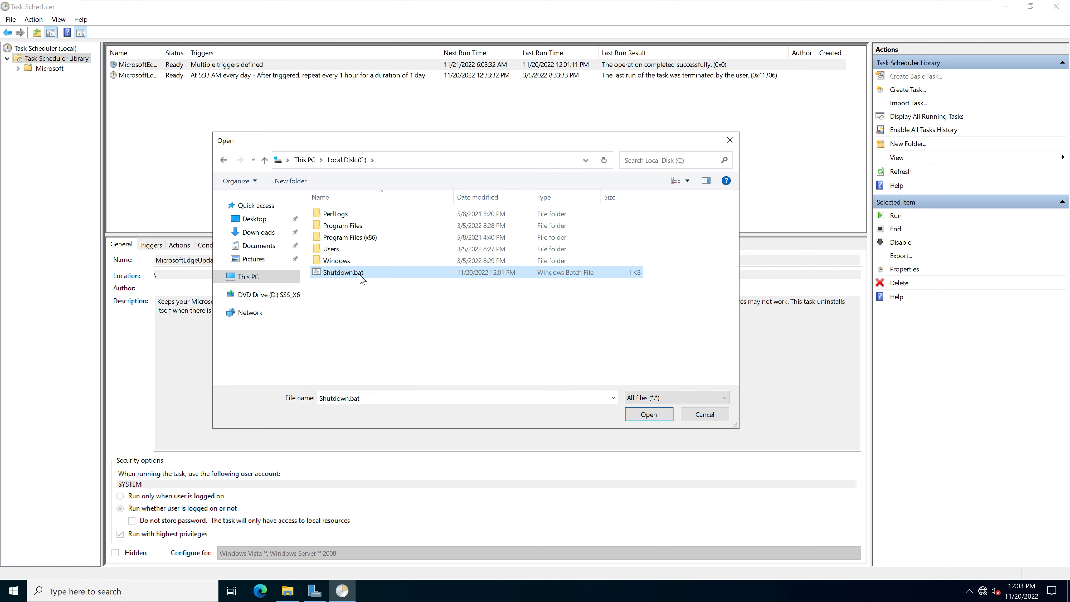
double_click(343, 272)
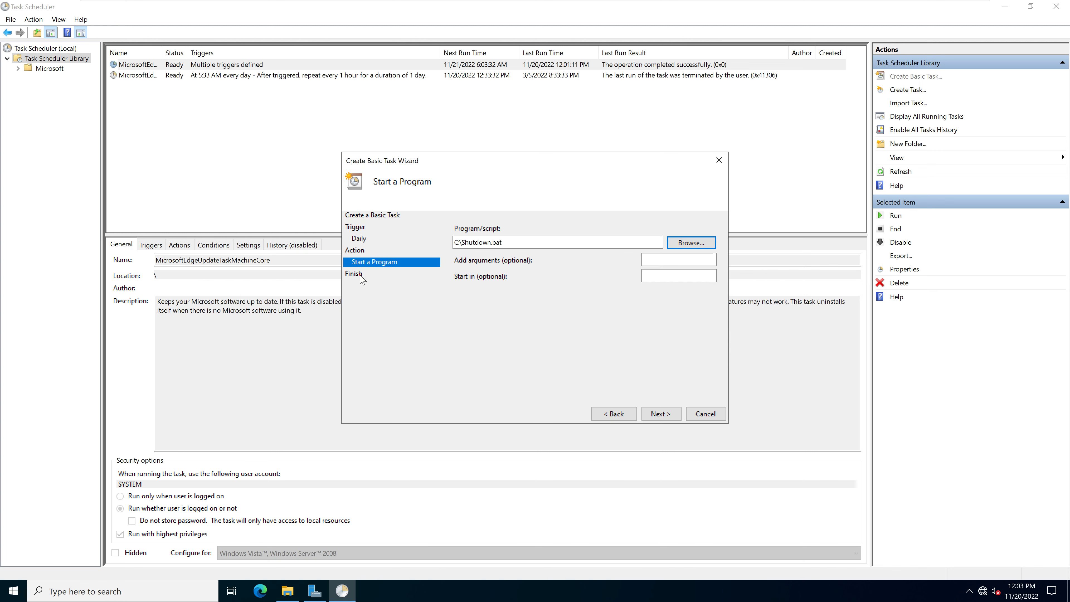
click(653, 417)
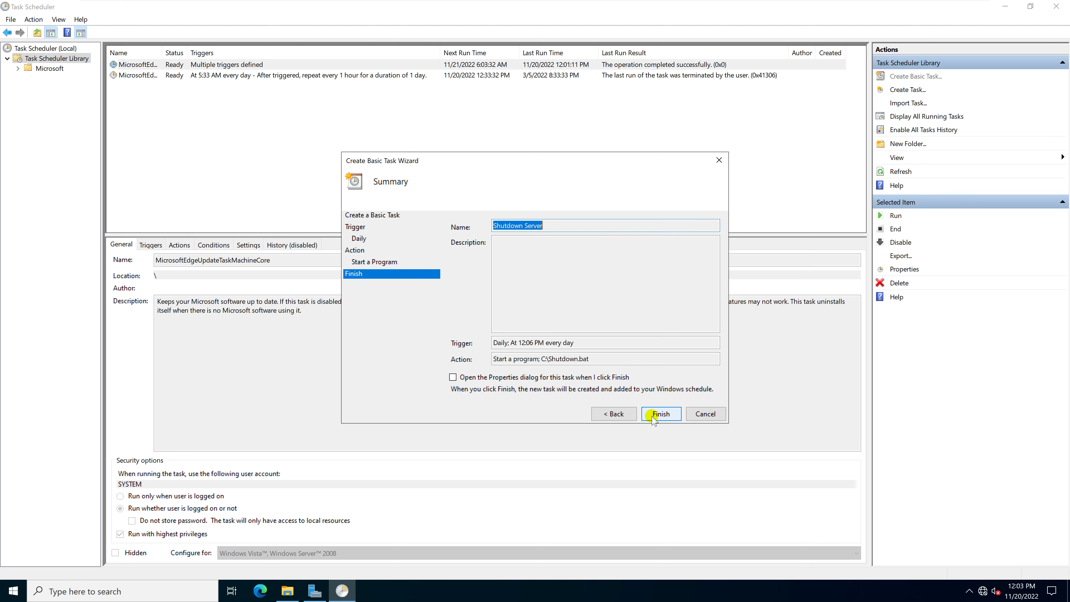
click(653, 415)
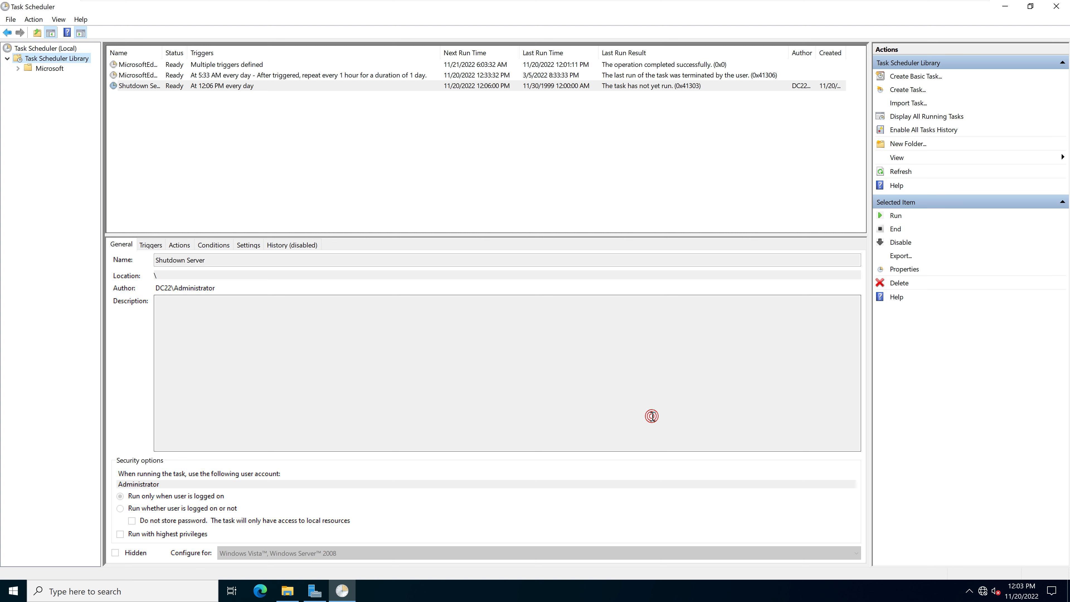
- Select the Shutdown Server task and narrow the Triggers column in the task list
click(297, 88)
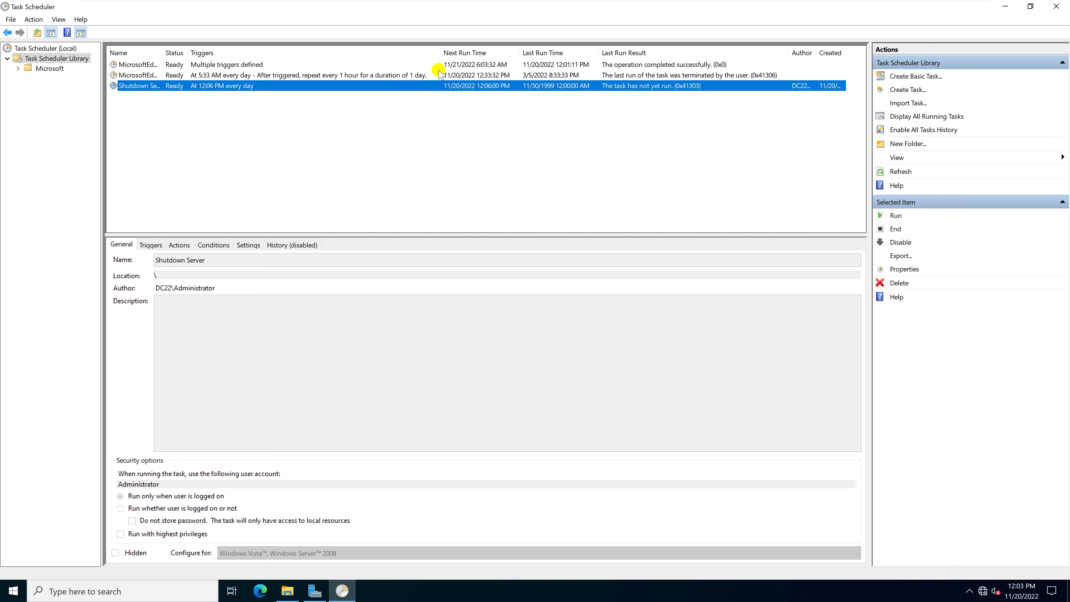
drag(439, 51, 317, 51)
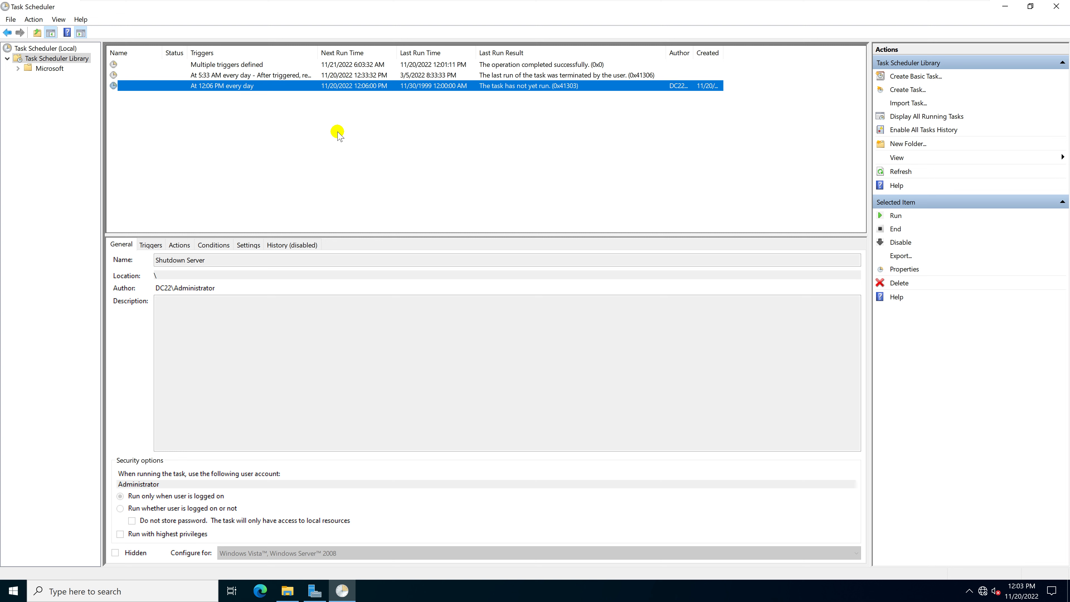
- Widen the Triggers, Name and Author columns in the task list so their full entries are readable
drag(318, 51, 349, 51)
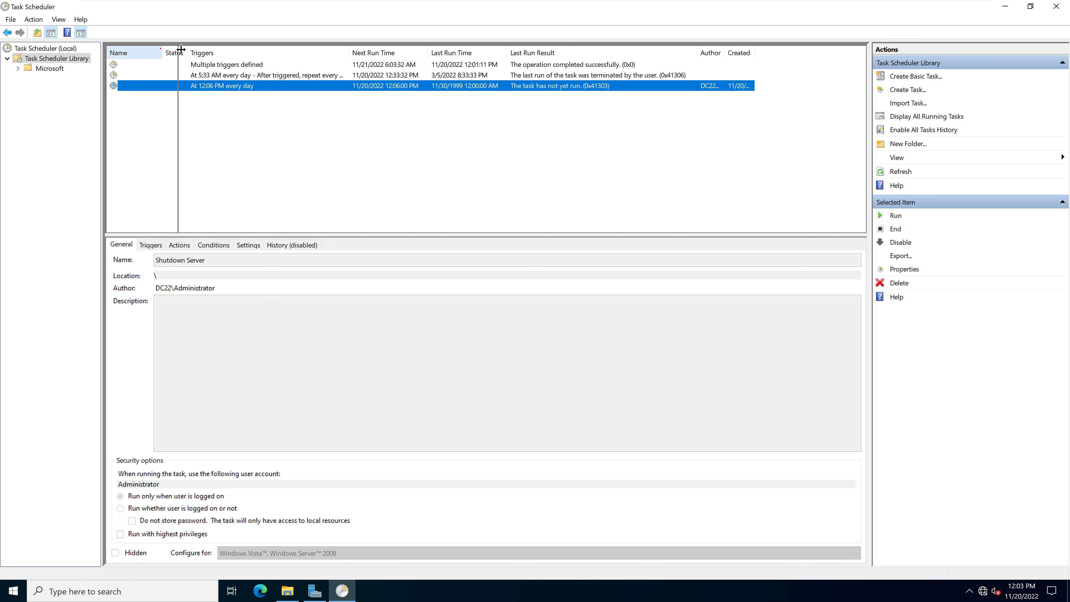
drag(162, 47, 185, 48)
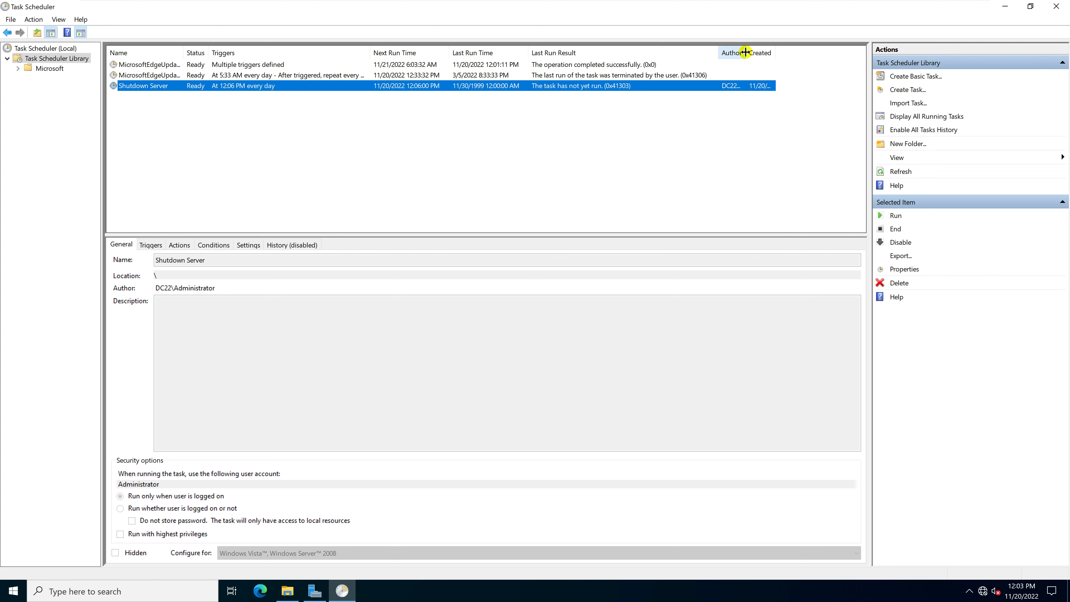
drag(746, 53, 861, 53)
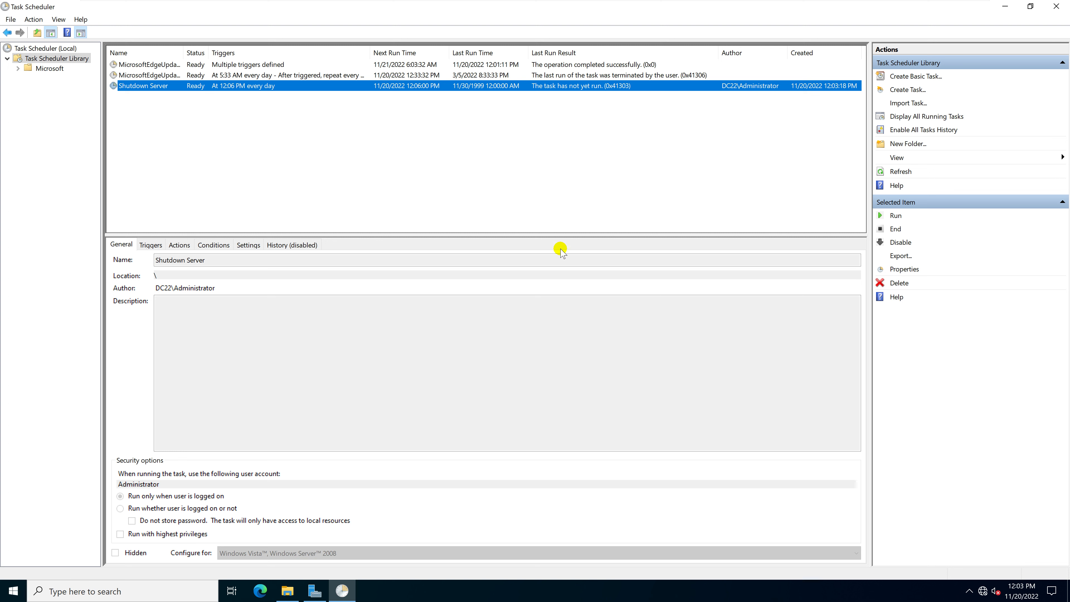
click(1021, 590)
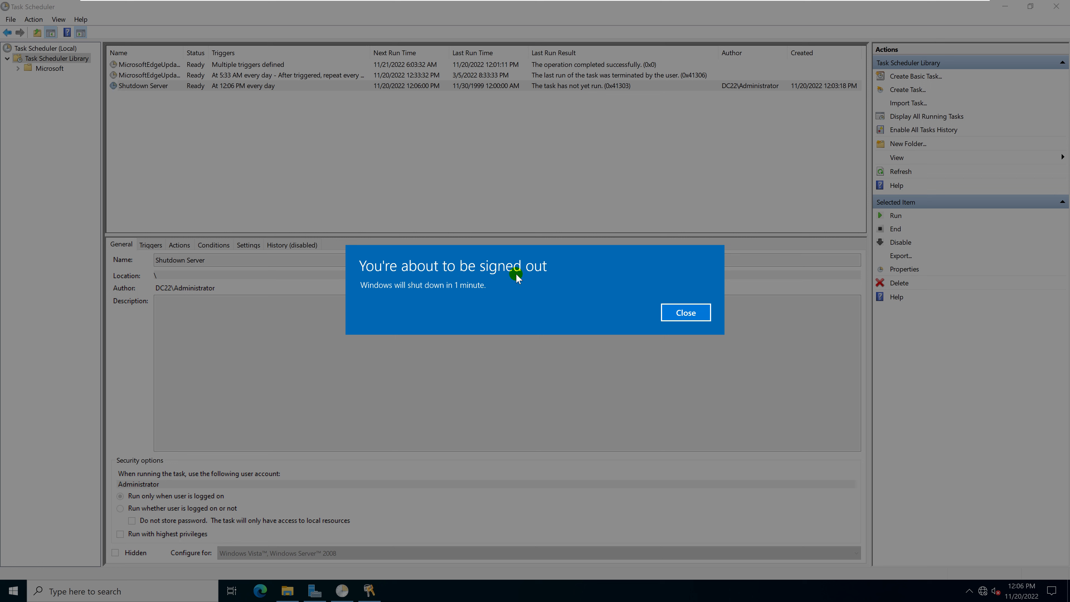
click(480, 292)
click(643, 281)
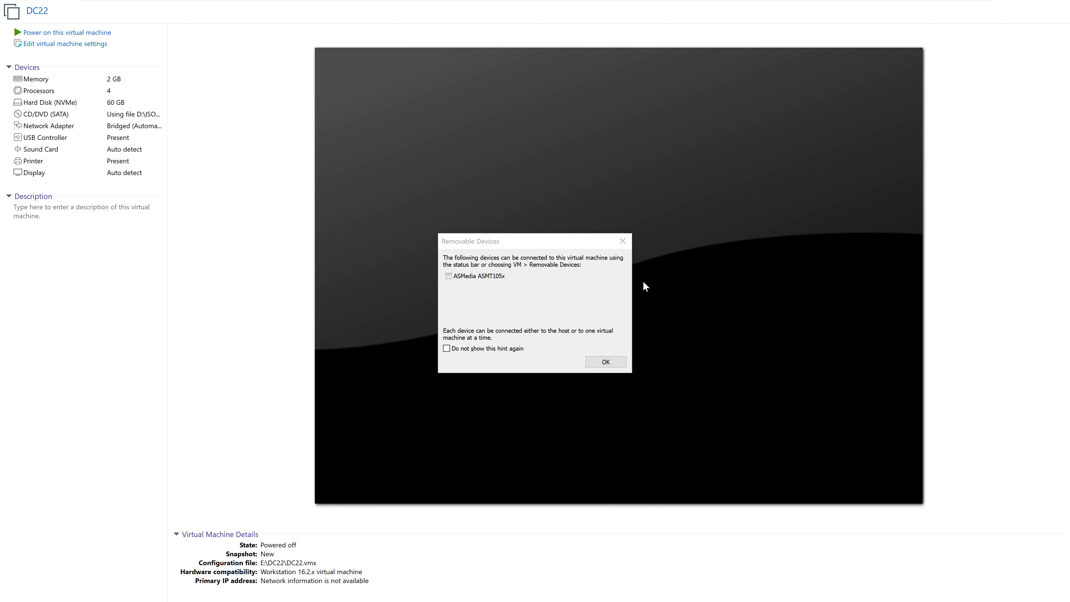
- Power on the DC22 virtual machine again and sign in to the server with the Administrator account's password
click(607, 362)
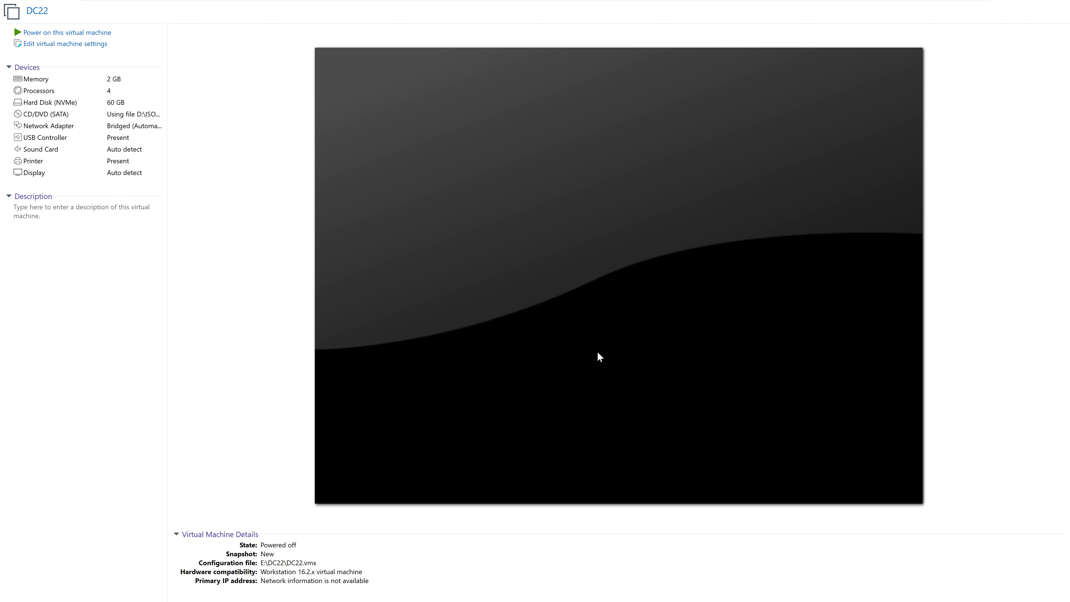
click(102, 34)
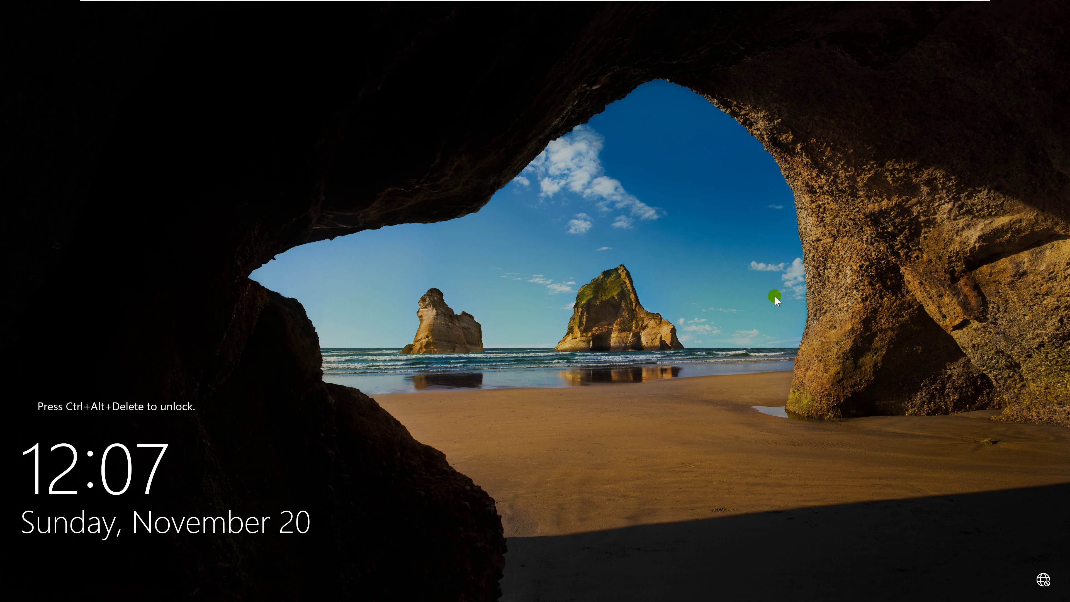
key(ctrl+alt+Delete)
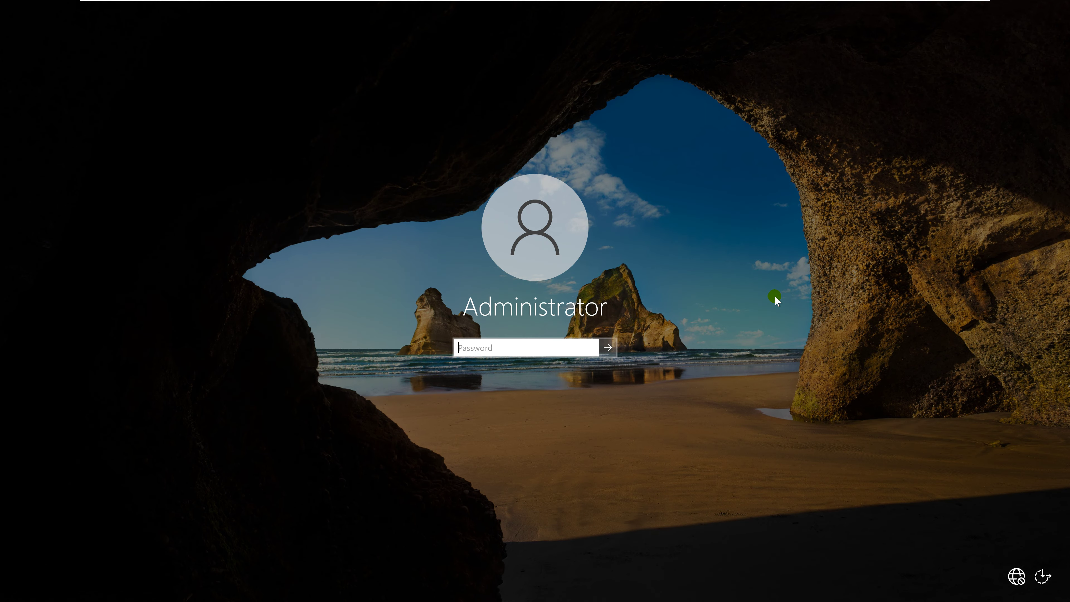
text(********)
key(Return)
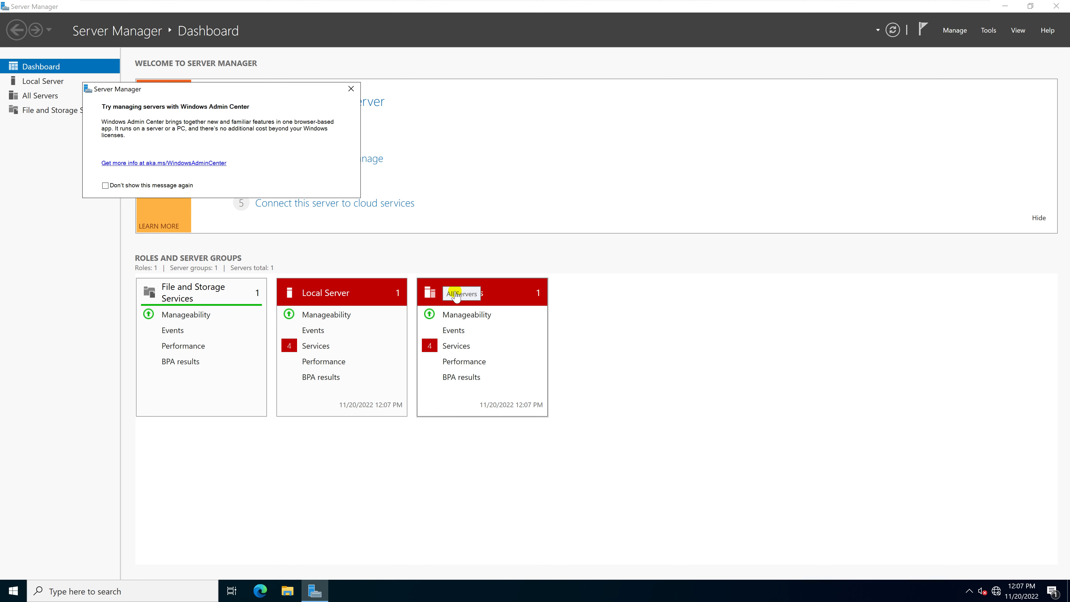
click(350, 89)
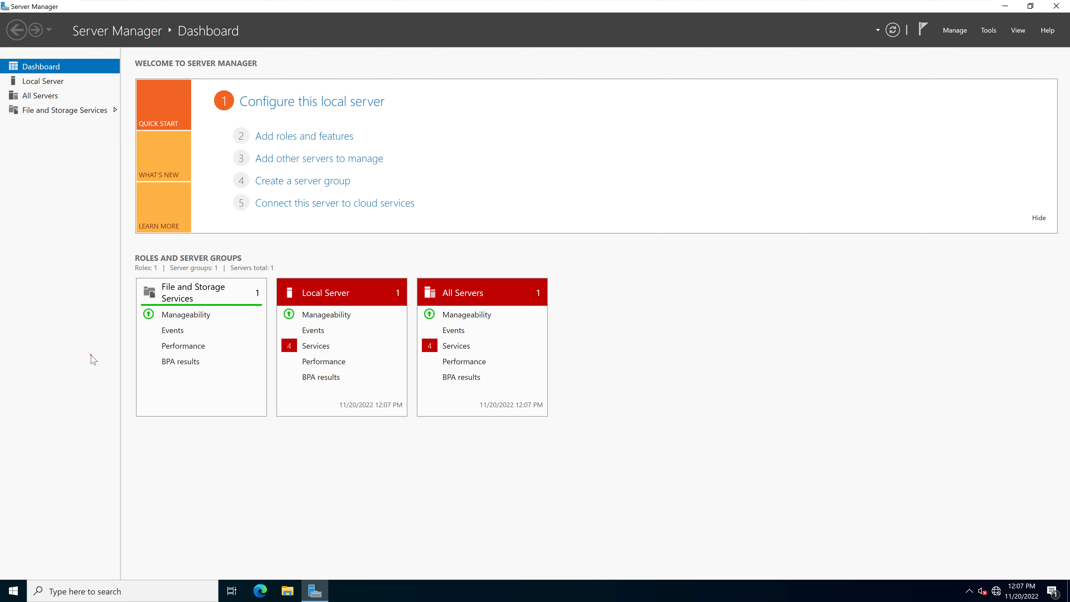
- Open Task Scheduler in a maximized window and show the tasks in the Task Scheduler Library
key(super)
text(task)
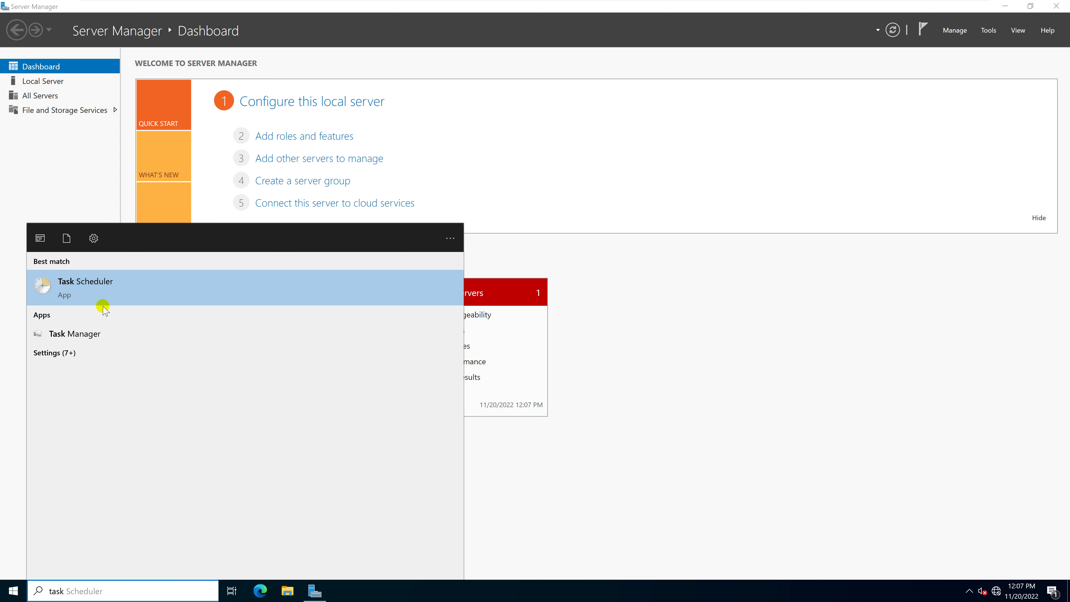
click(120, 282)
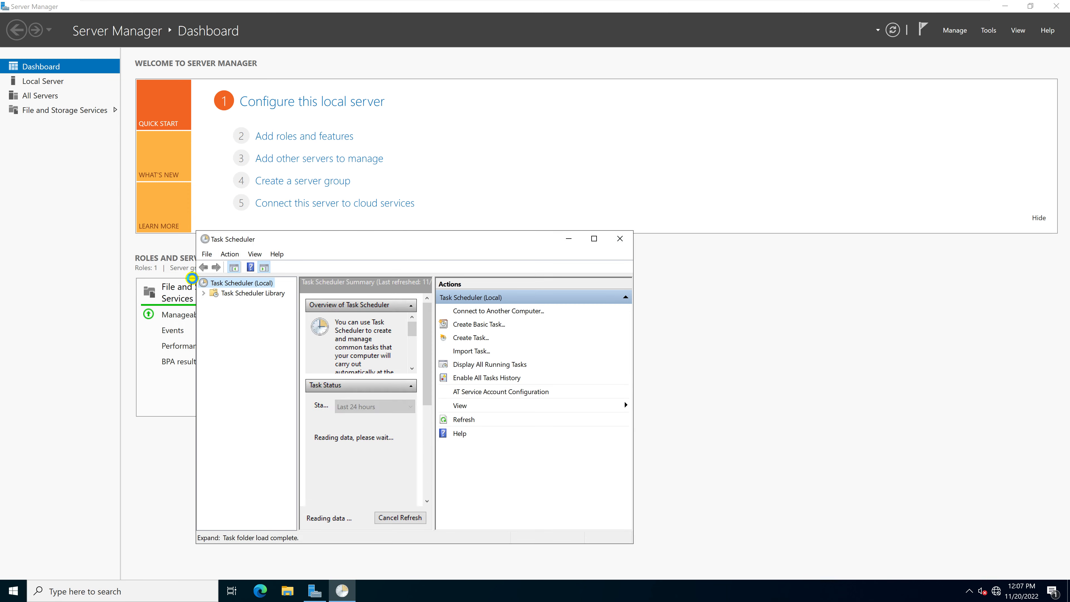
click(592, 240)
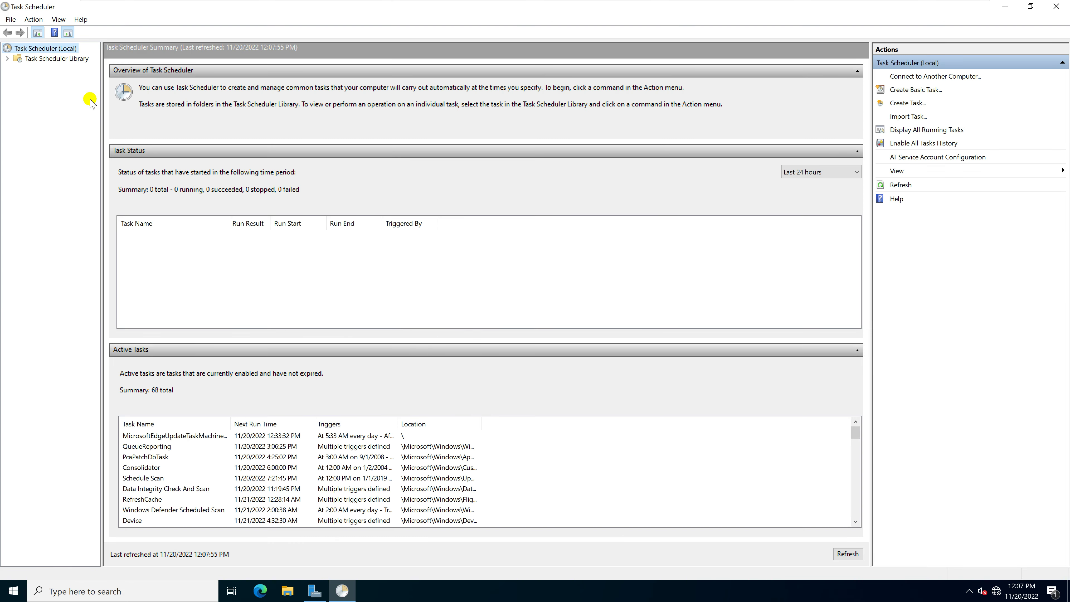
click(48, 58)
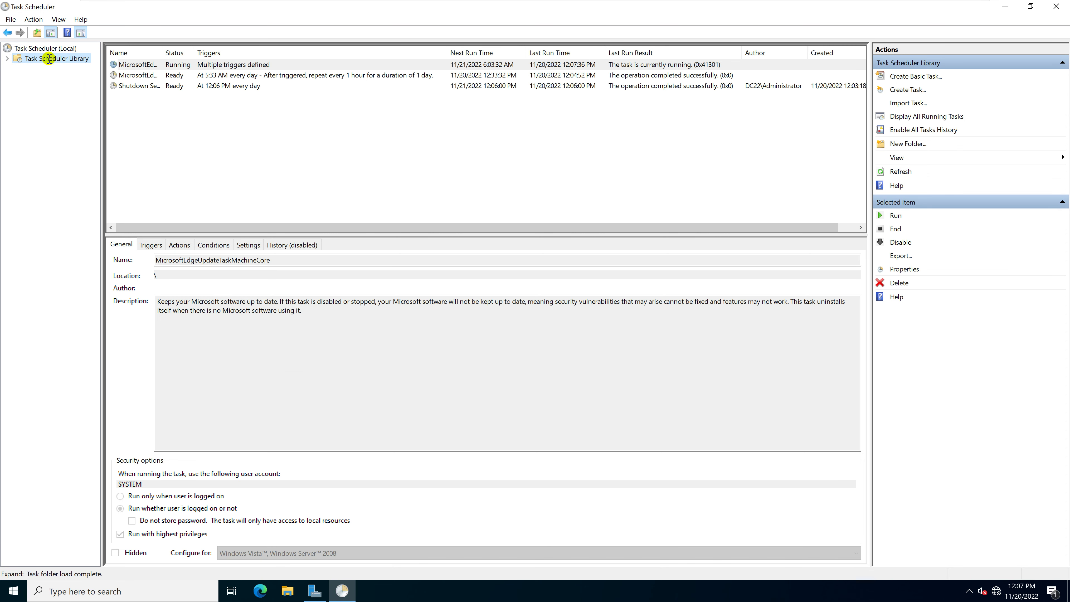
- Select the Shutdown Server task, widening the Name column and narrowing the Triggers column to review its last run details
click(179, 86)
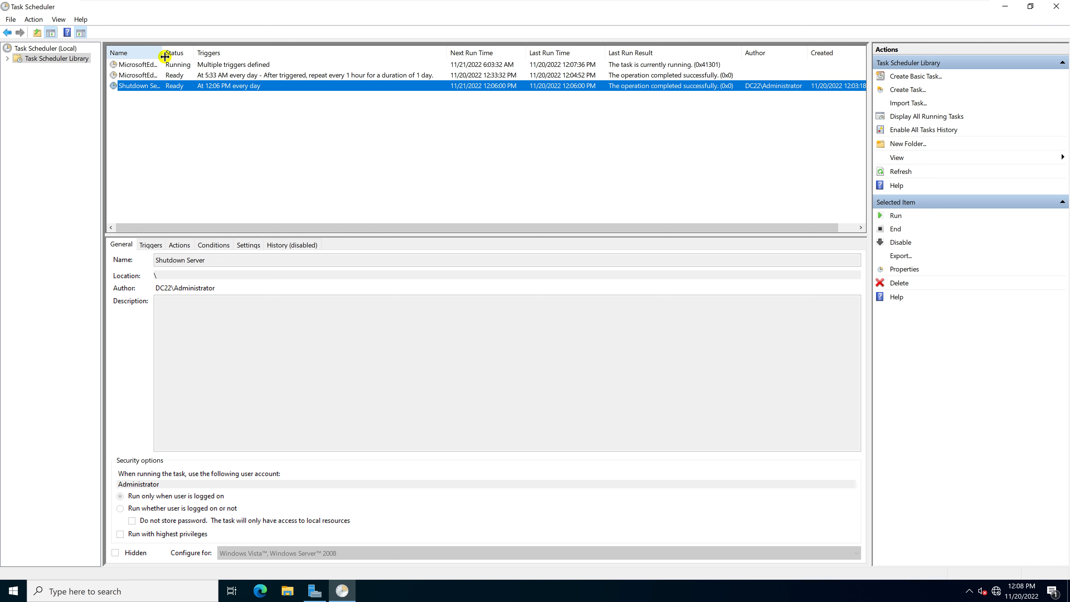
drag(163, 52, 199, 53)
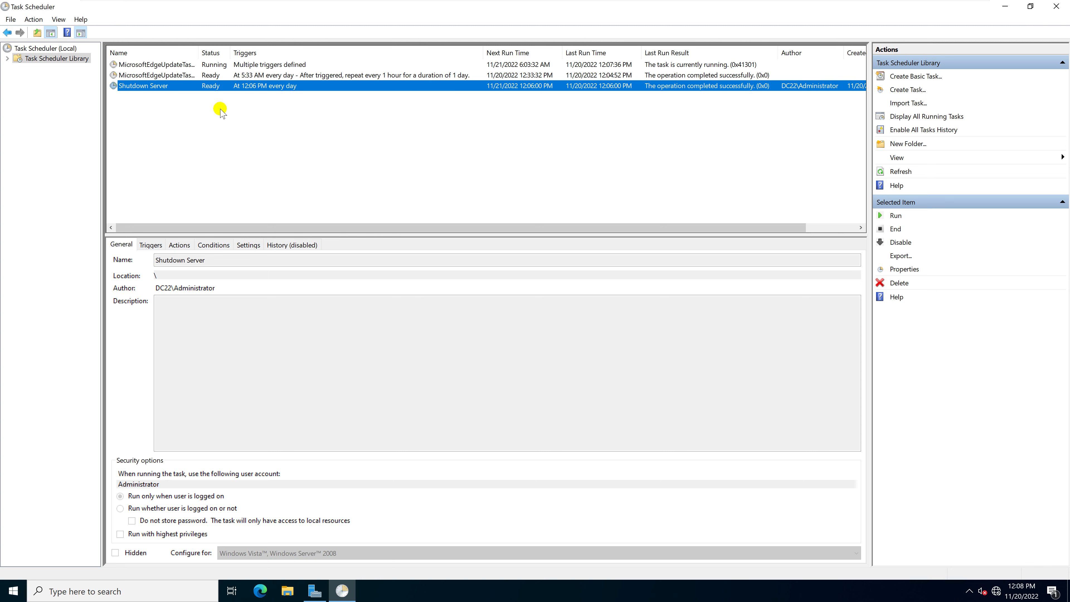
drag(483, 52, 456, 54)
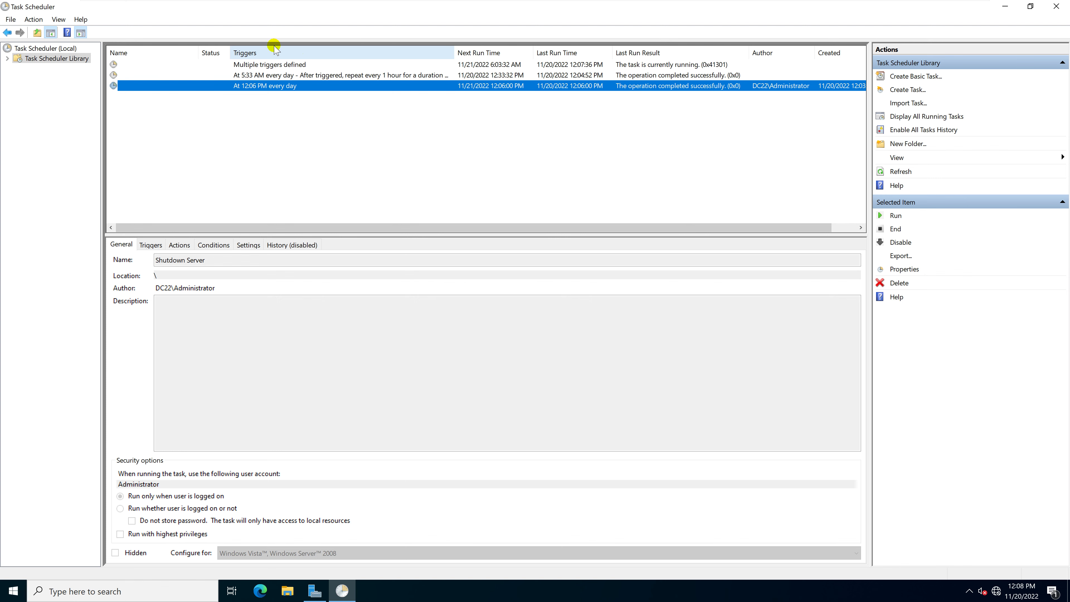
drag(199, 52, 212, 50)
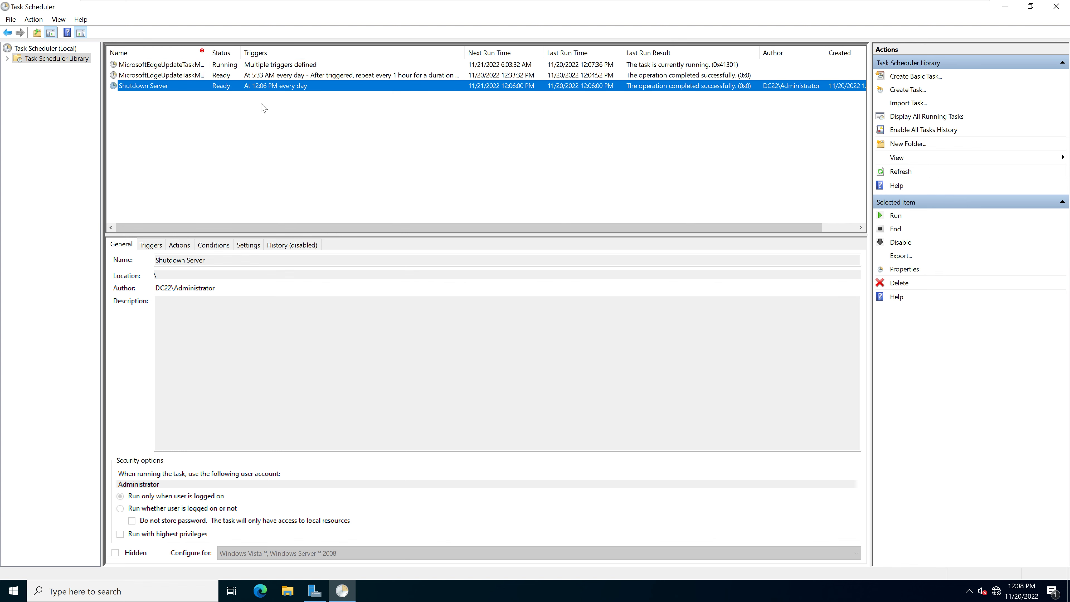